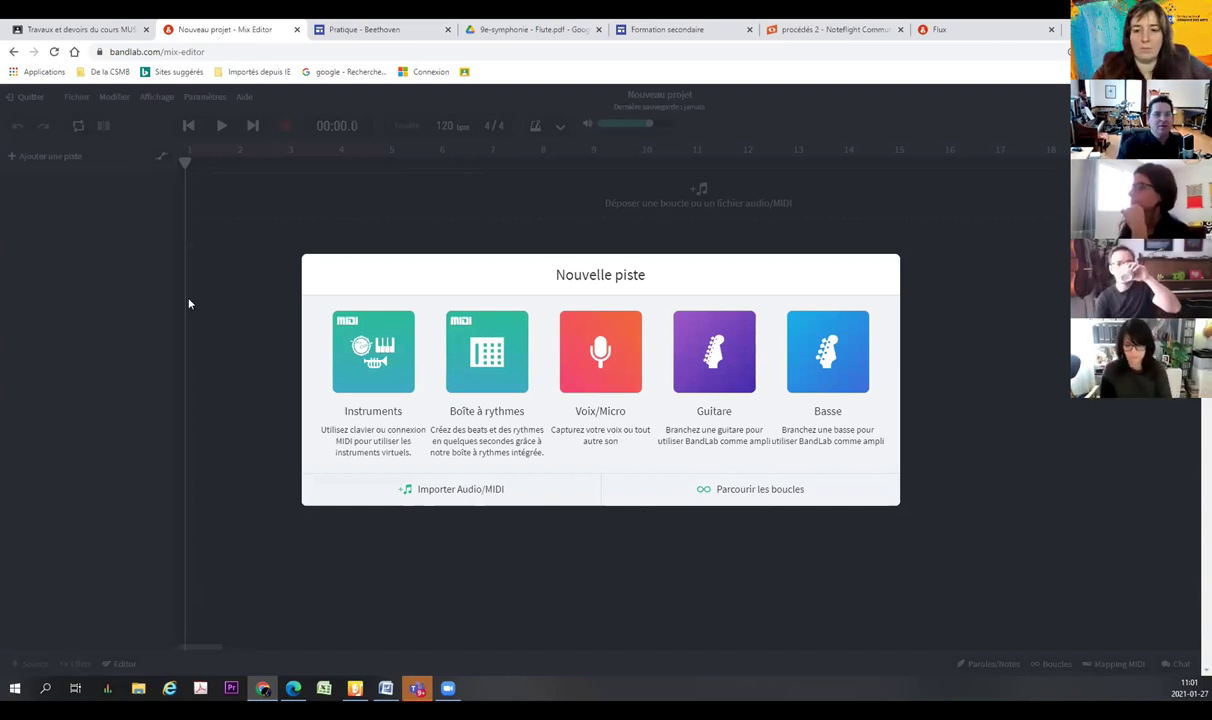
Leave the empty new project and open the existing project "Nouveau projet" in the Mix Editor
left_click(13, 51)
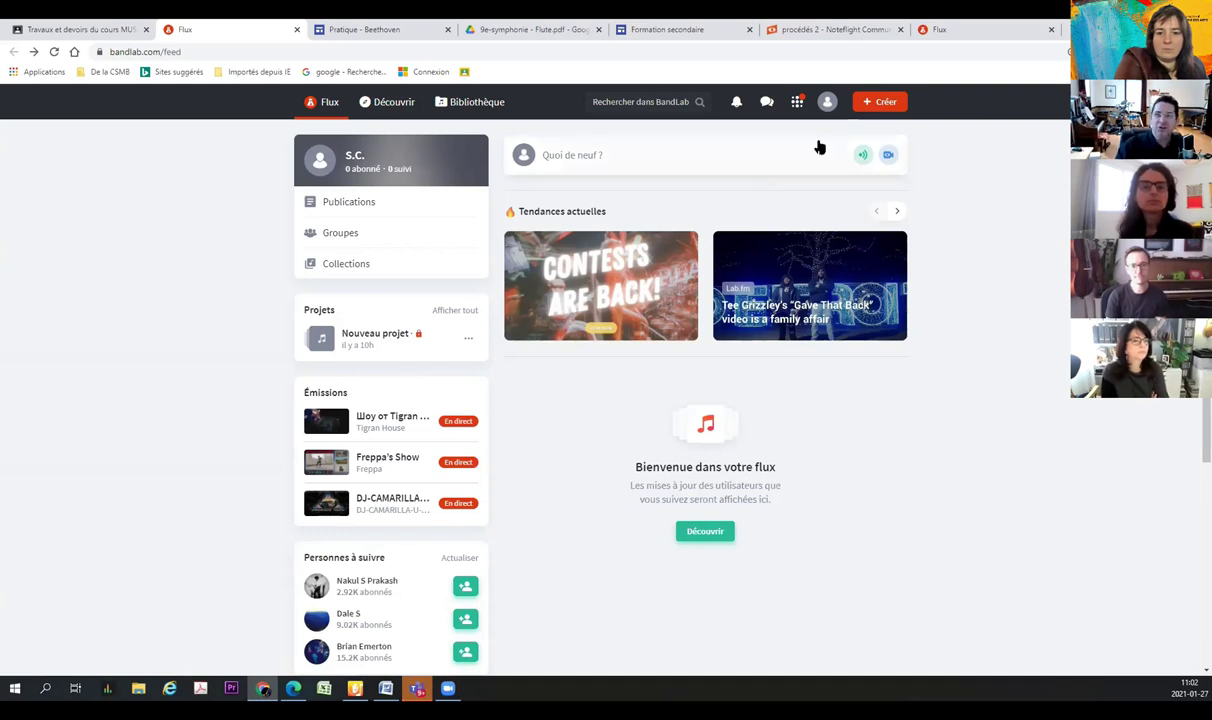
left_click(376, 335)
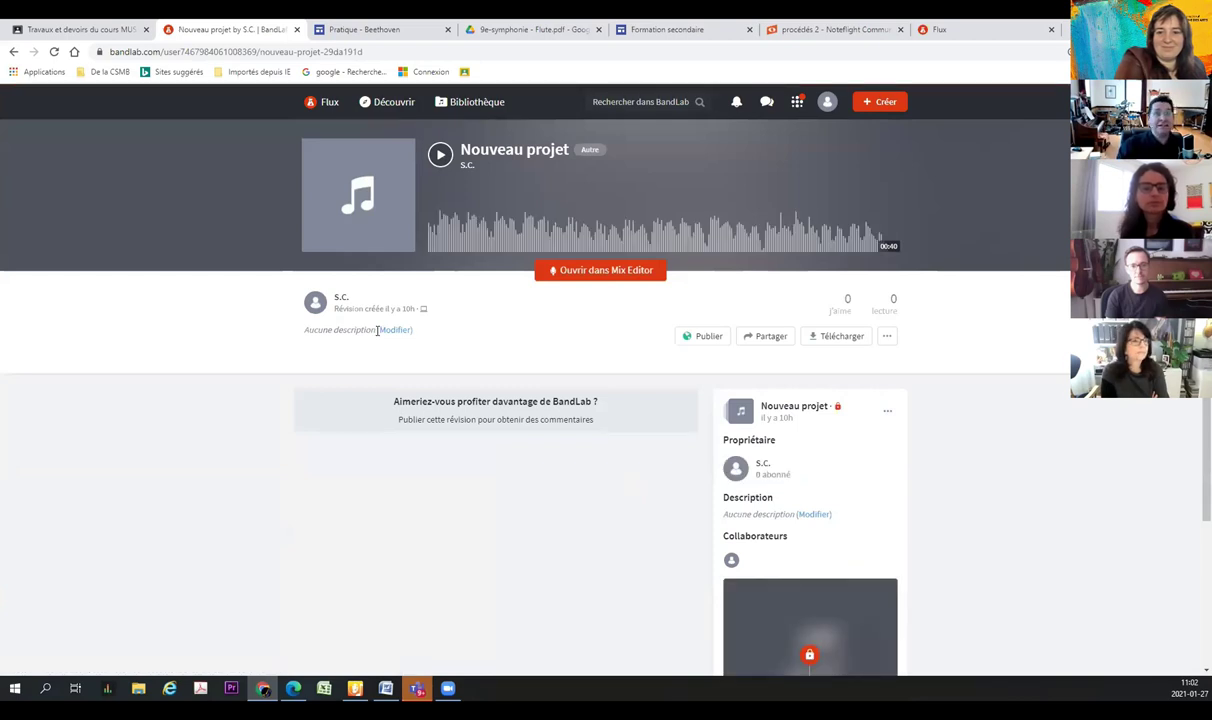
left_click(606, 272)
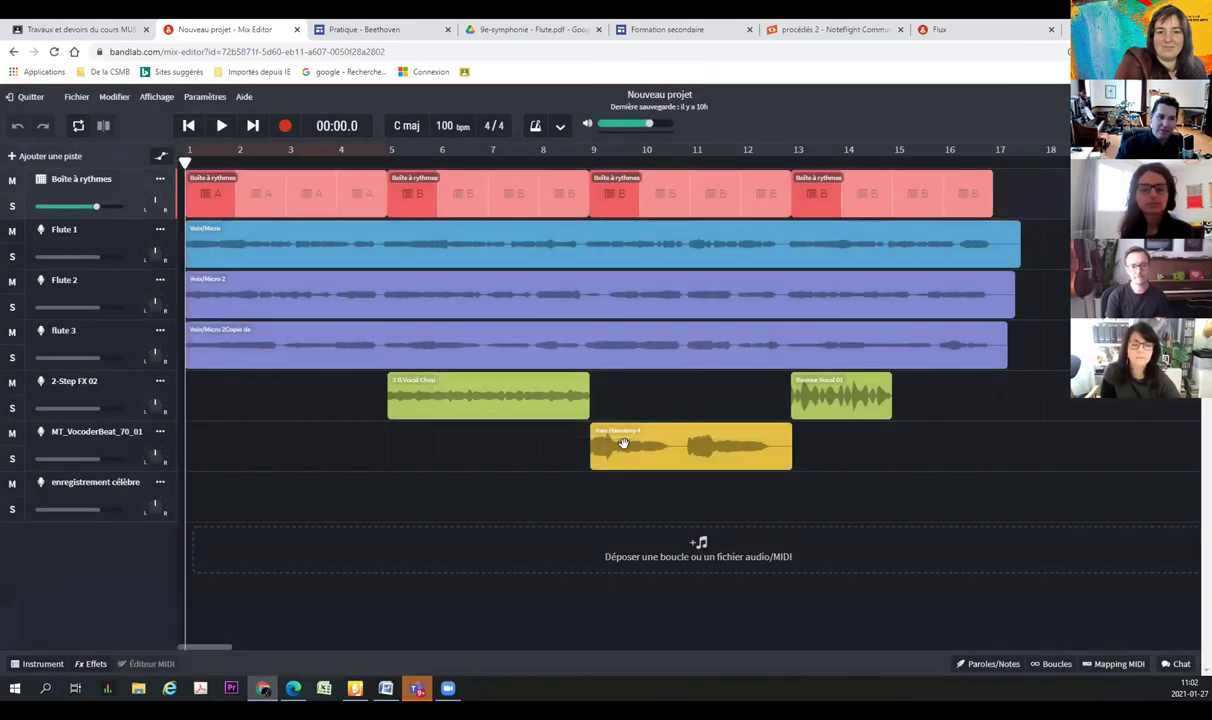
Solo the Boîte à rythmes track, open its first region's pattern A in the drum machine and listen to it
left_click(14, 206)
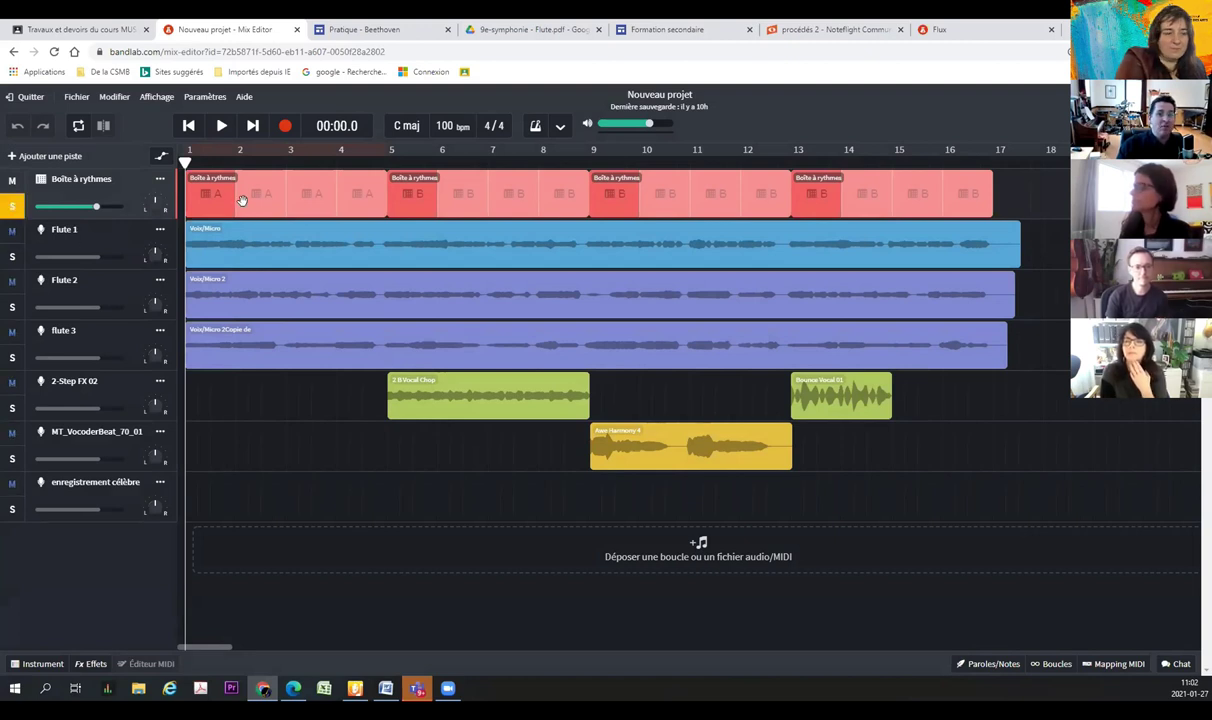
left_click(241, 201)
left_click(40, 663)
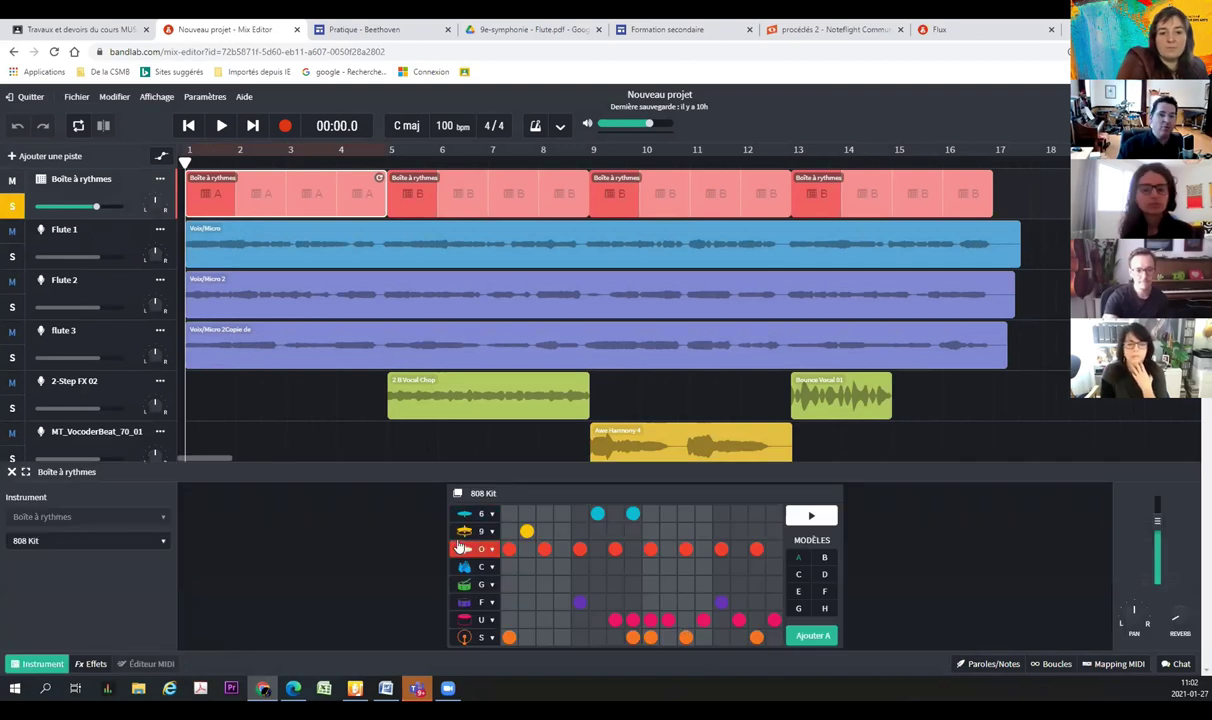
key("space")
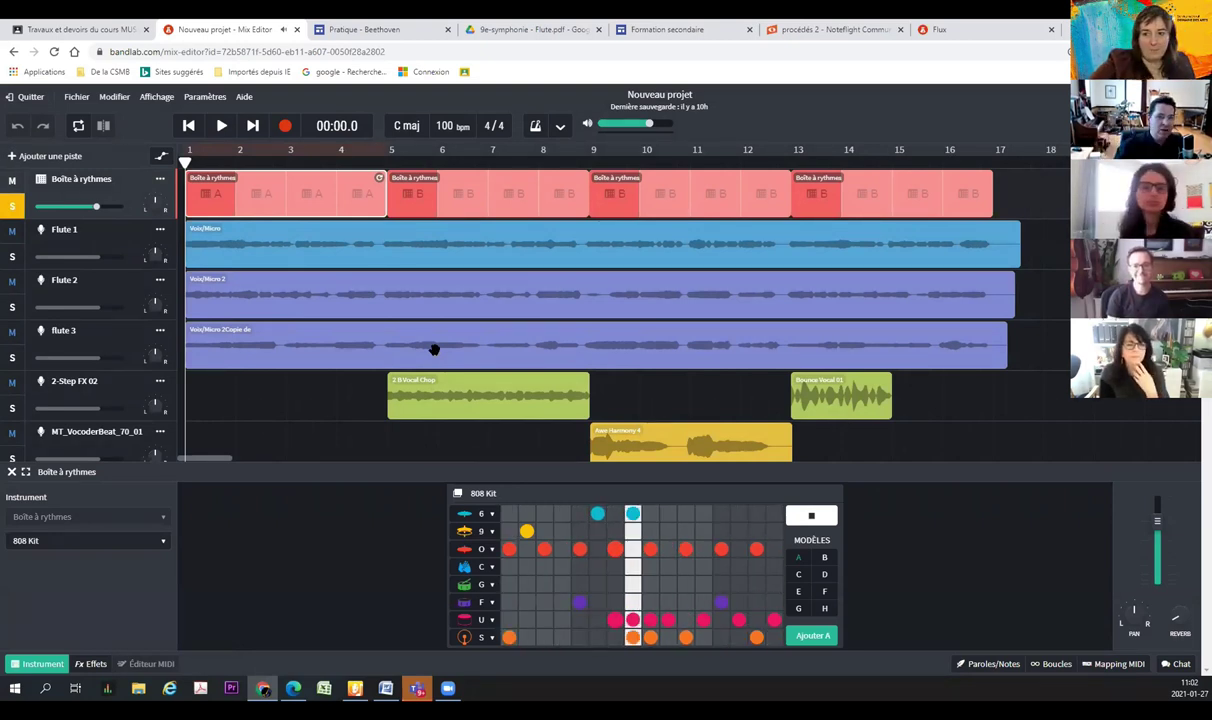
key("space")
Add hits to pattern A on steps 2, 4, 6, 8 of row O and 2, 4, 5, 11, 13 of row G, and play it
left_click(527, 549)
left_click(562, 549)
left_click(597, 549)
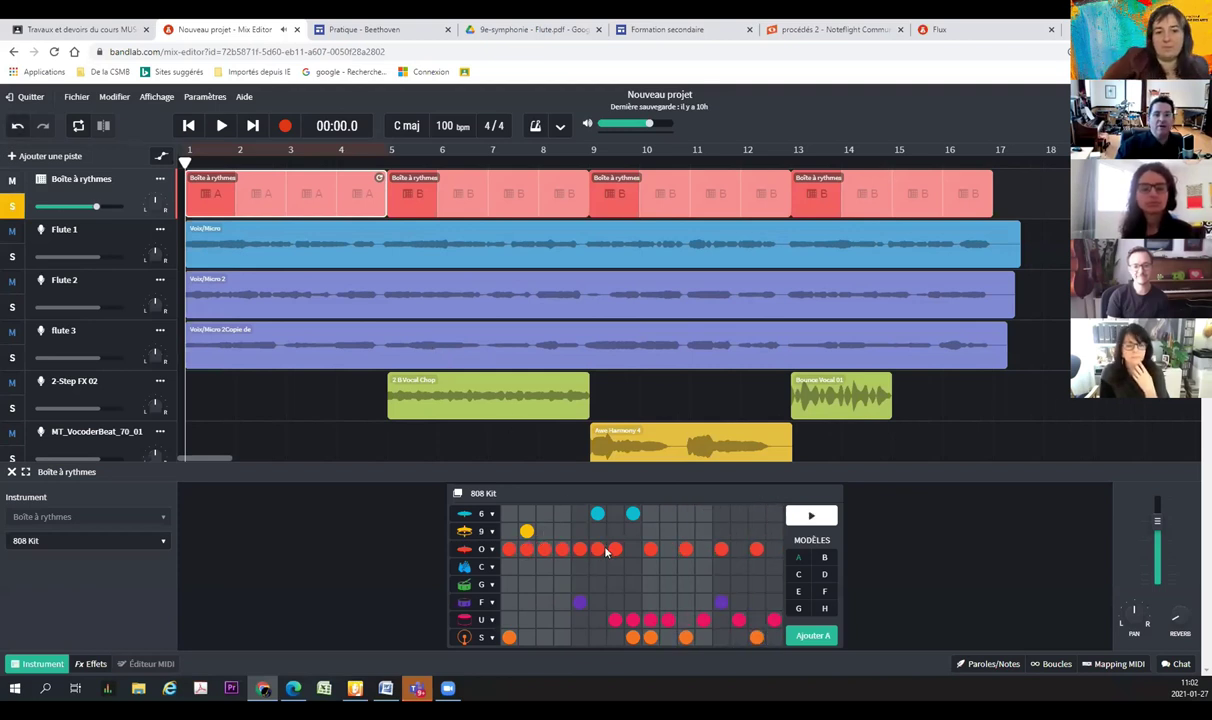
left_click(527, 584)
left_click(562, 584)
left_click(580, 584)
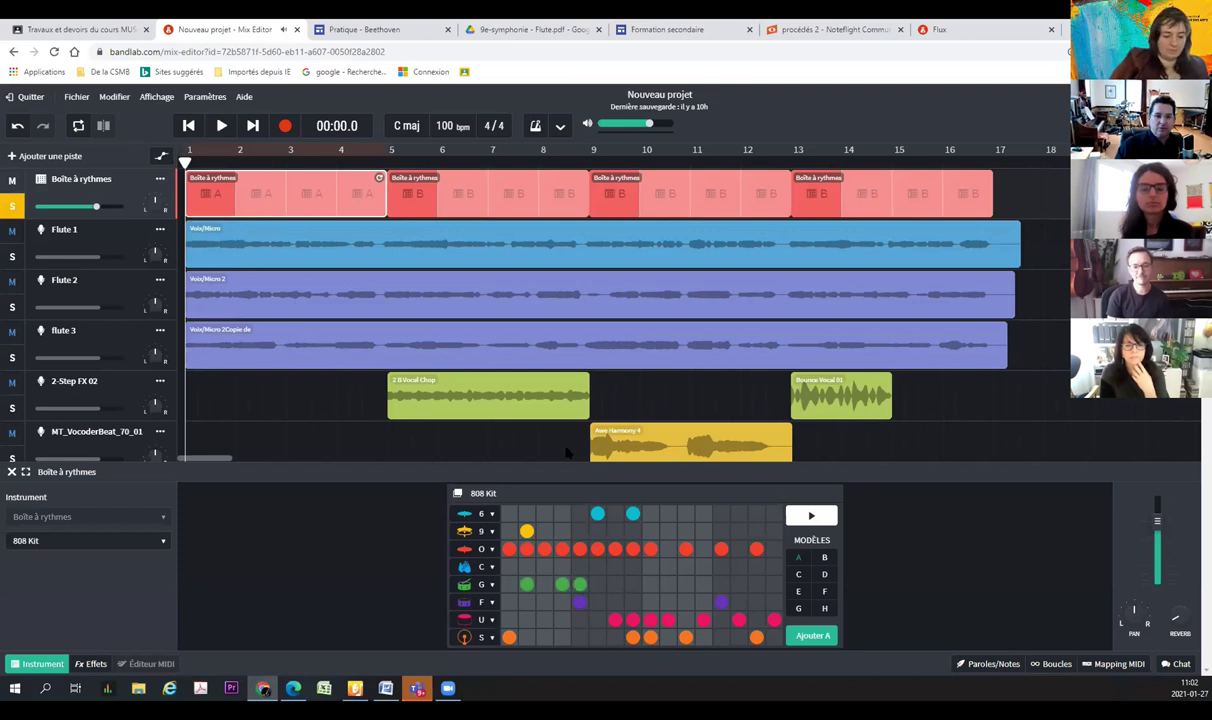
left_click(720, 586)
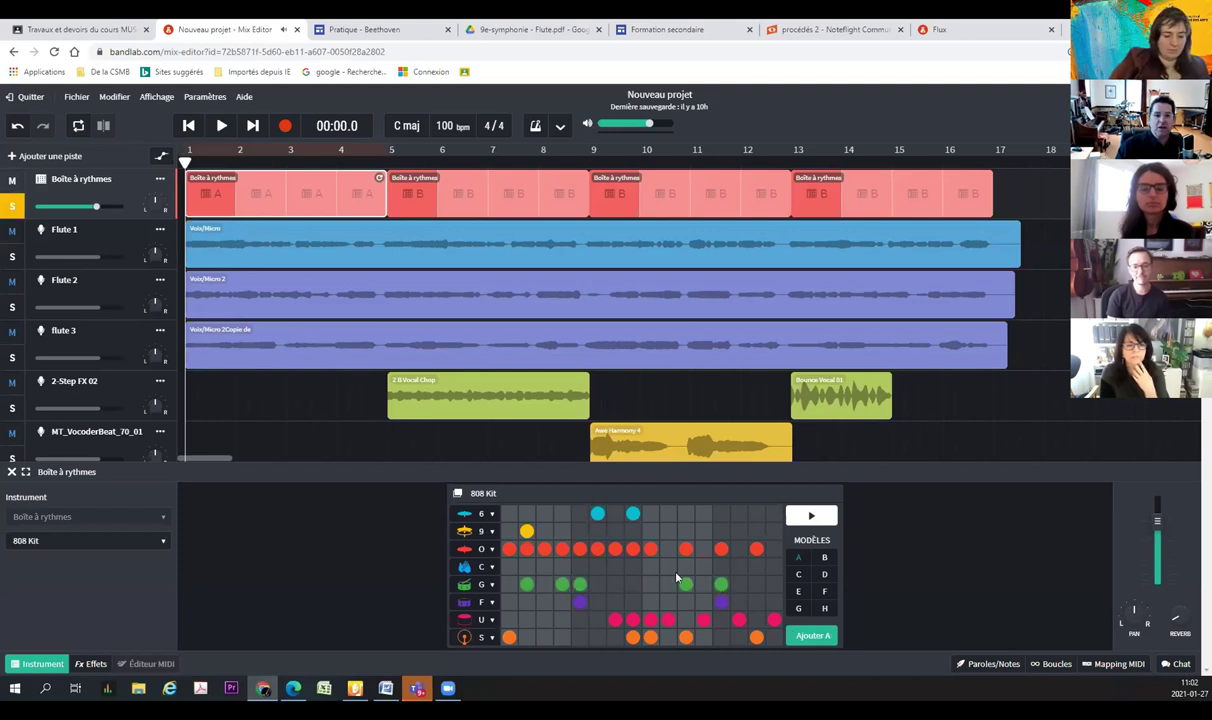
key("space")
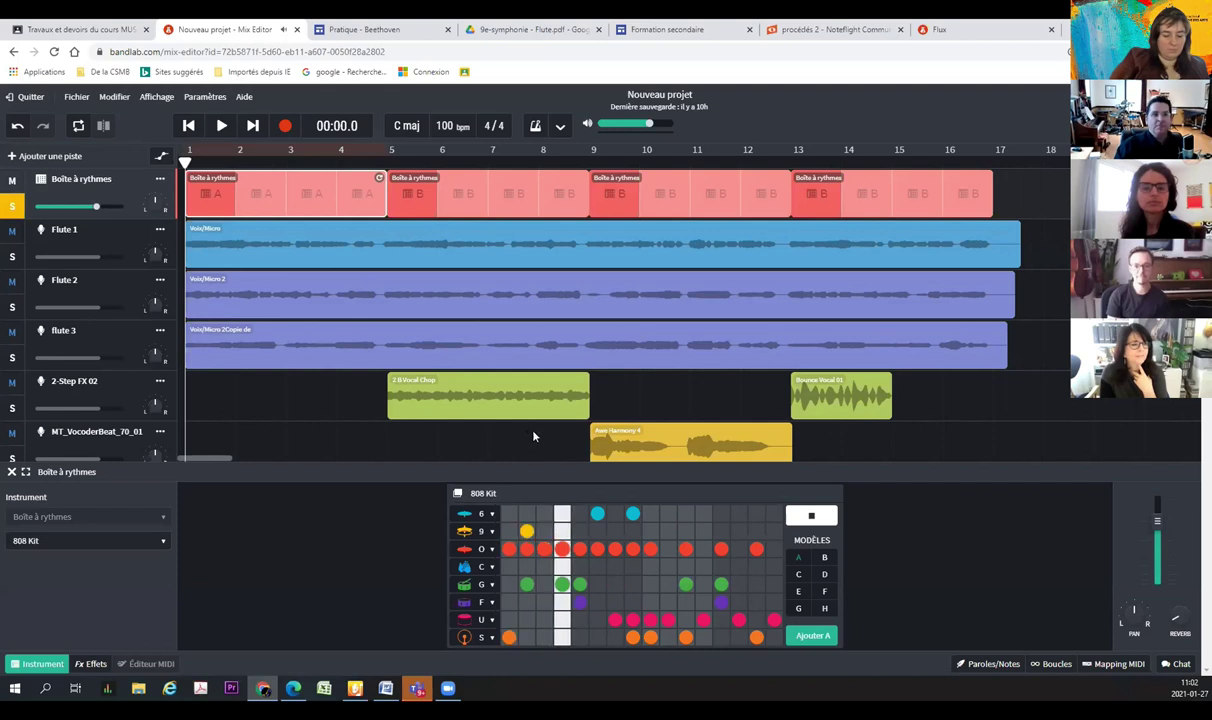
key("space")
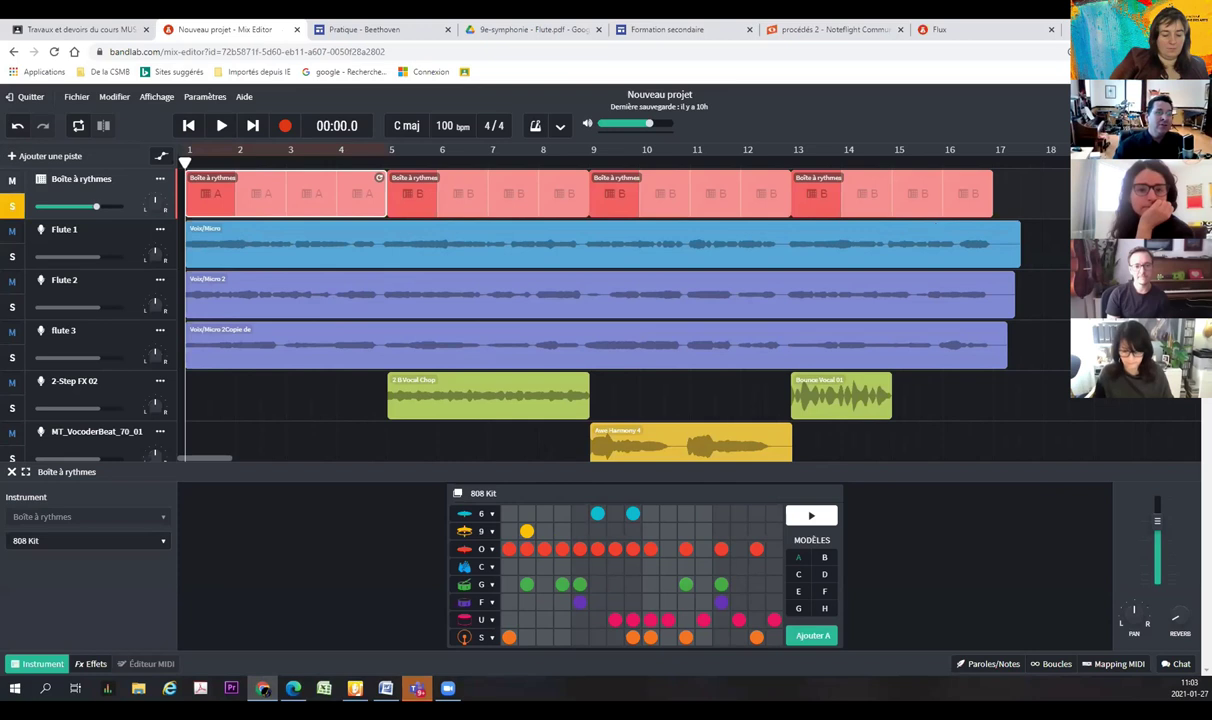
Add a Voix/Micro track and record a short microphone take from the start of the project
mouse_move(86, 301)
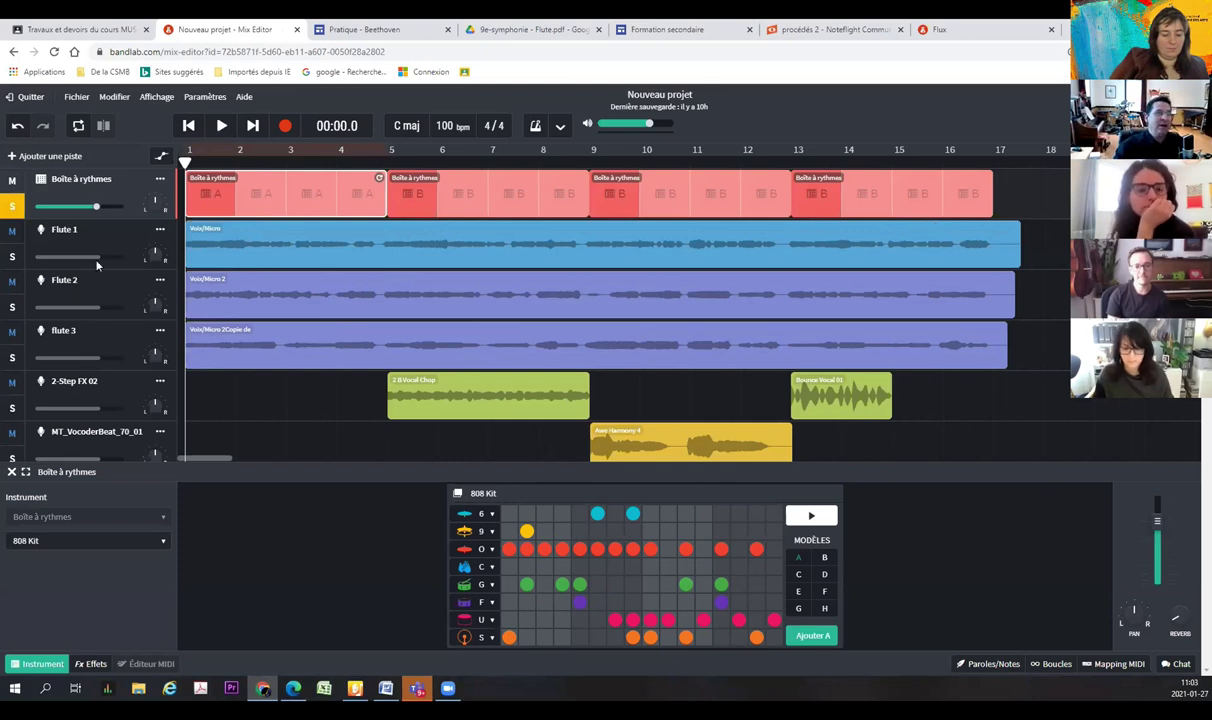
left_click(13, 157)
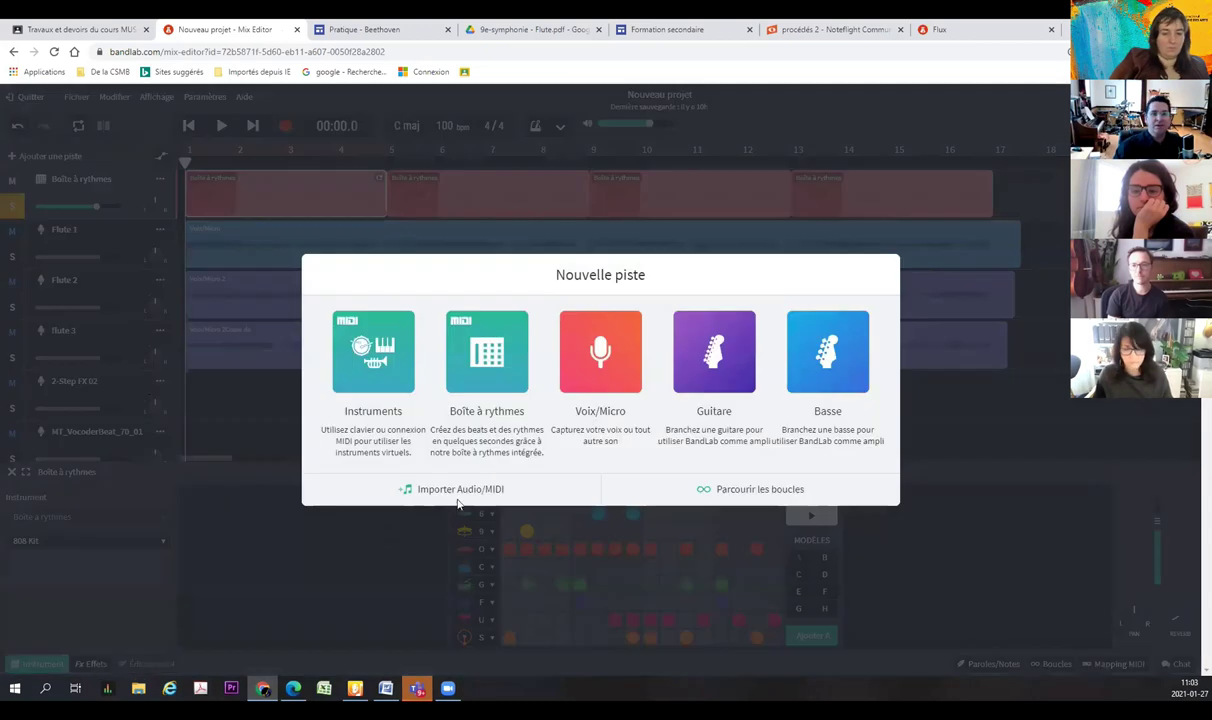
left_click(596, 379)
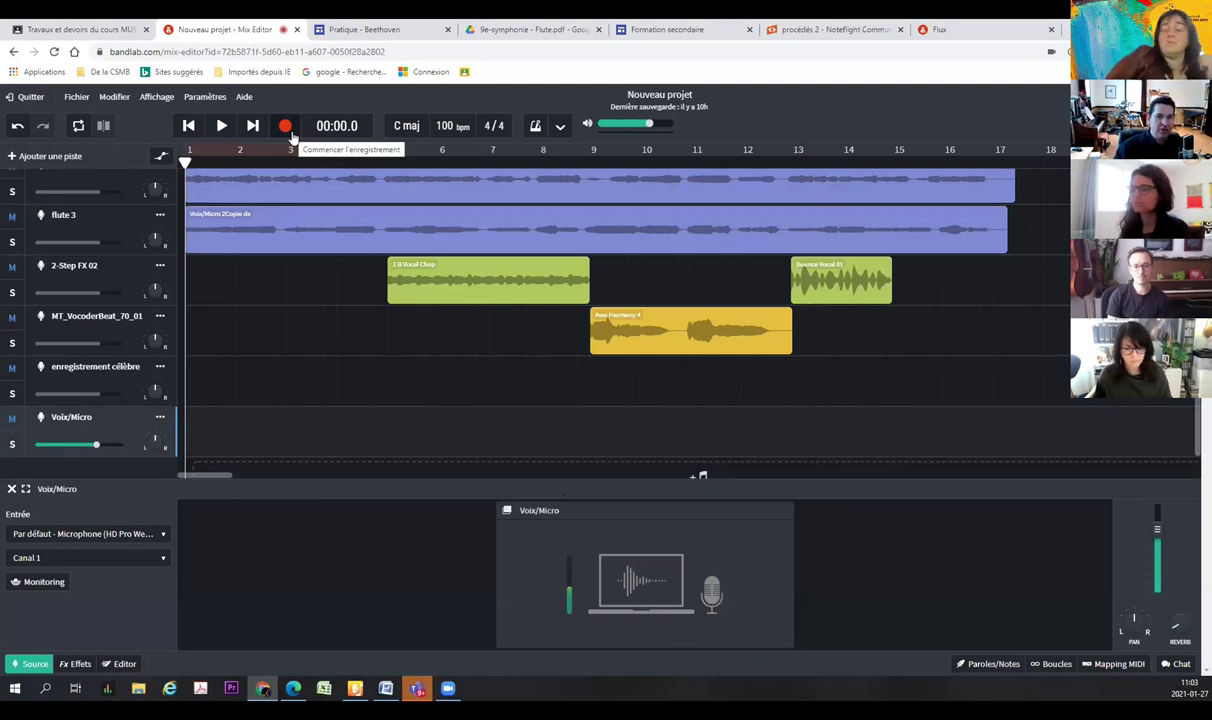
left_click(287, 127)
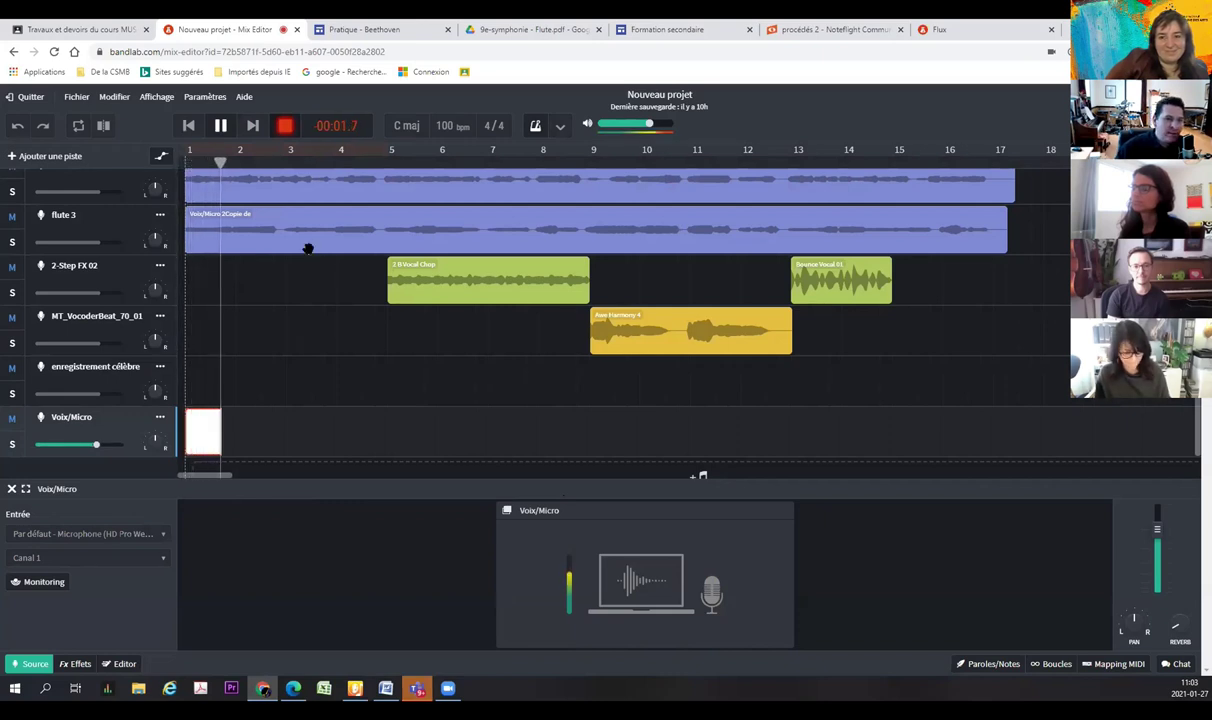
left_click(220, 125)
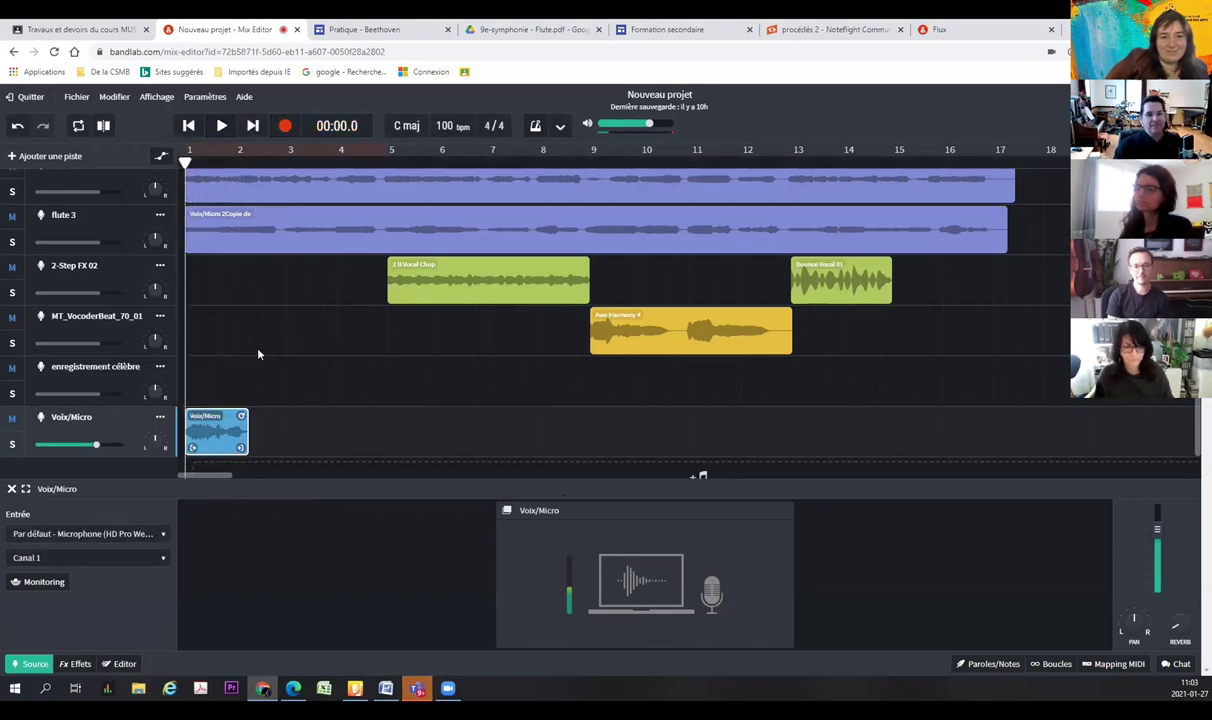
Play back the recorded Voix/Micro take and delete its clip from the track
key("space")
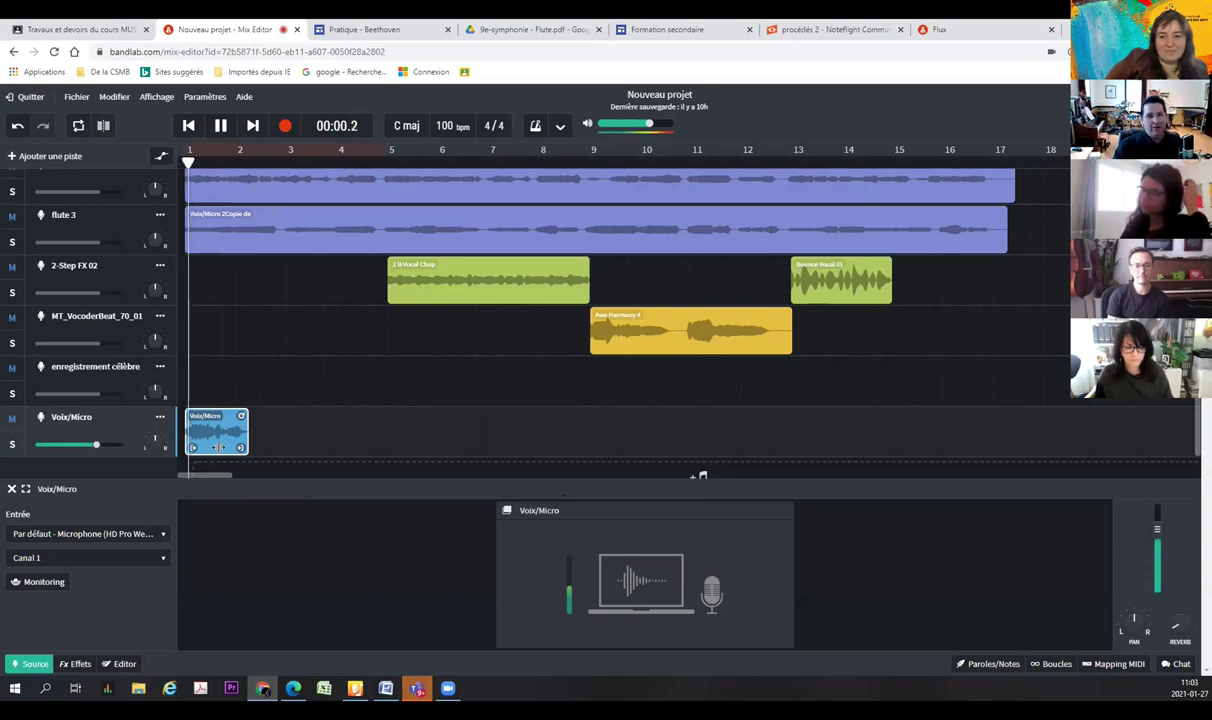
key("space")
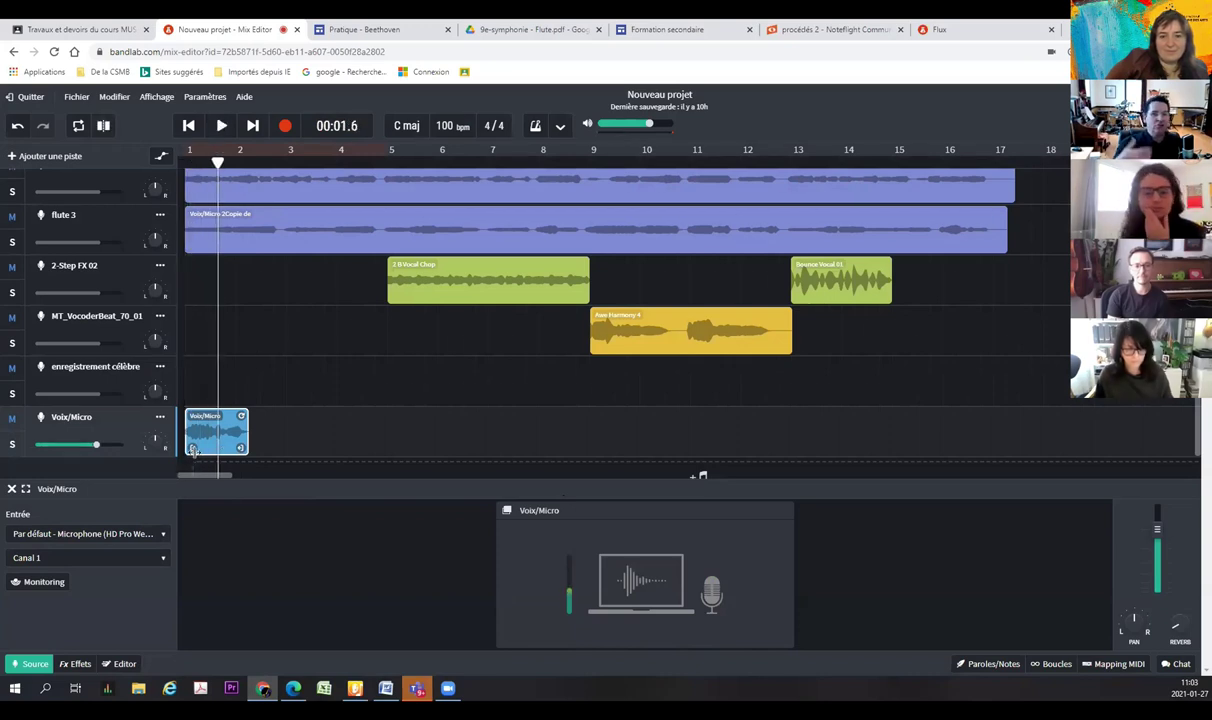
scroll(85, 317, "up", 3)
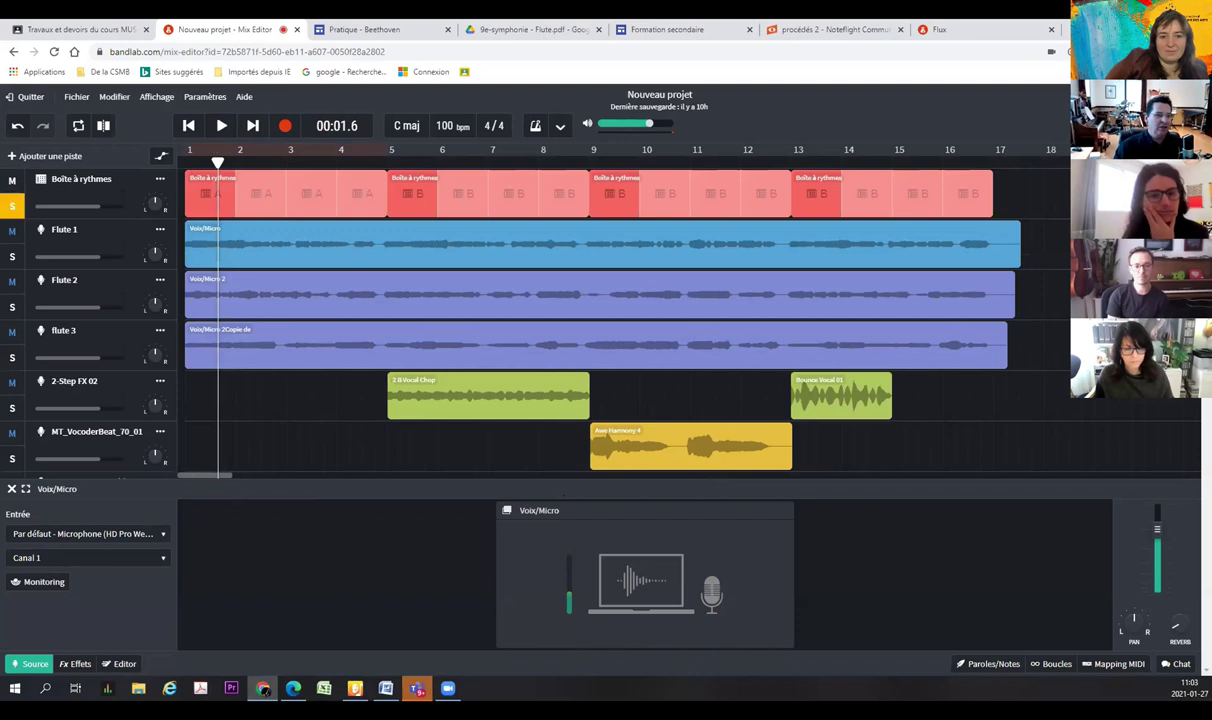
scroll(110, 318, "down", 3)
scroll(110, 318, "up", 3)
scroll(197, 387, "down", 3)
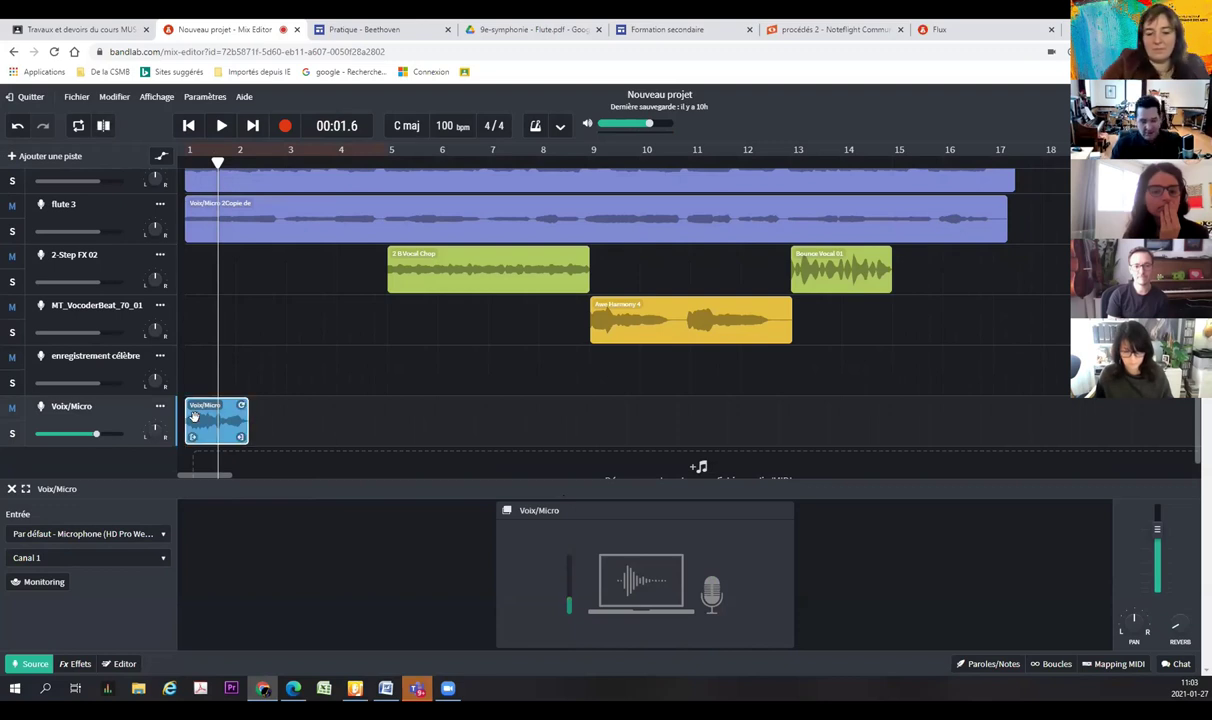
key("Delete")
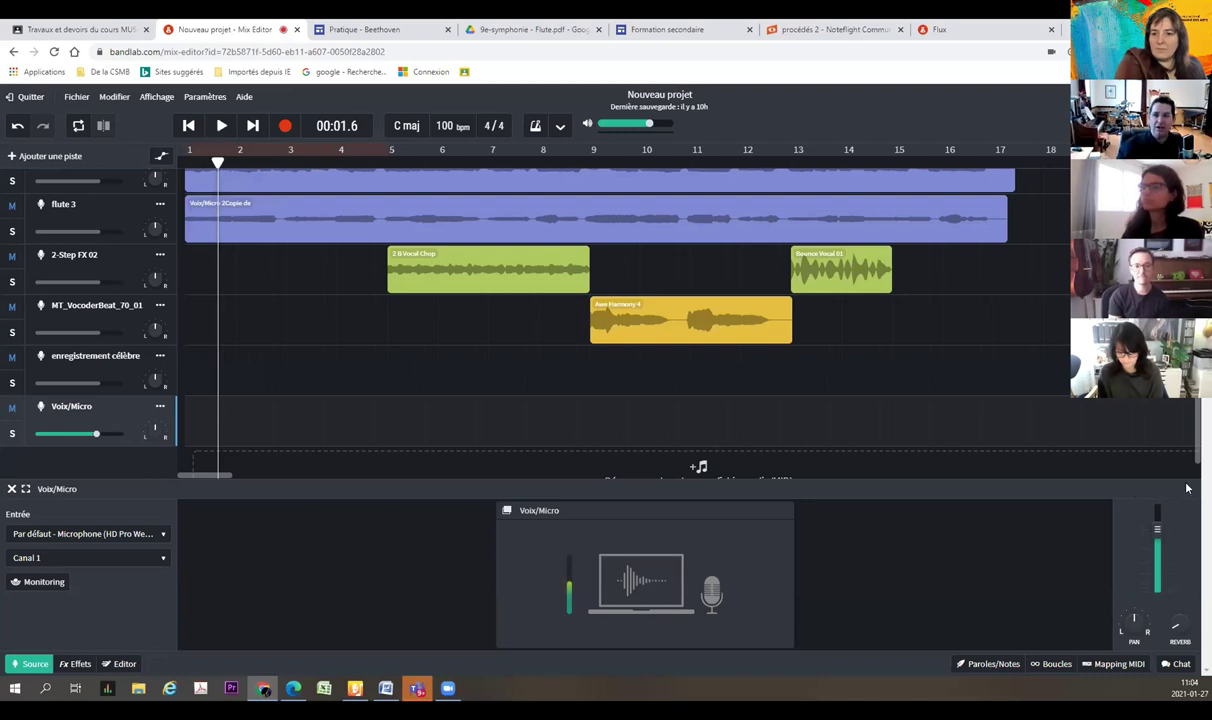
Listen from just before measure 5 with 2-Step FX 02 soloed instead of the drum machine, adding MT_VocoderBeat_70_01 to the solo during playback
scroll(1135, 415, "up", 3)
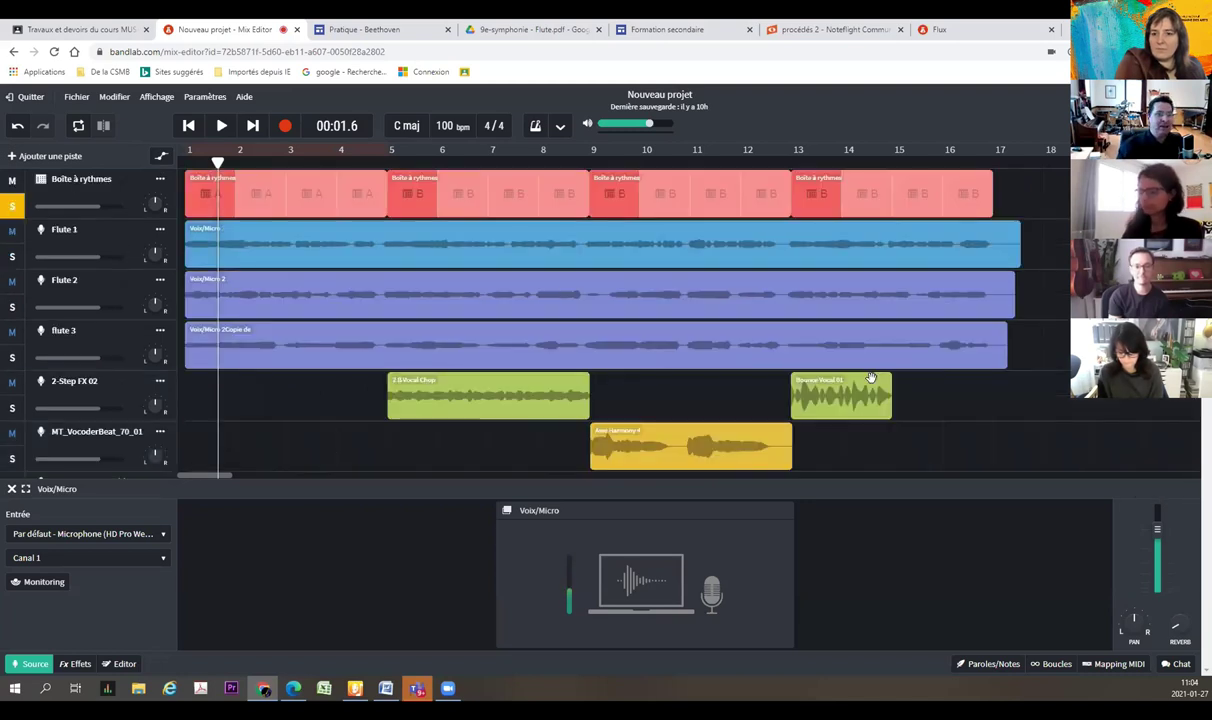
left_click(8, 210)
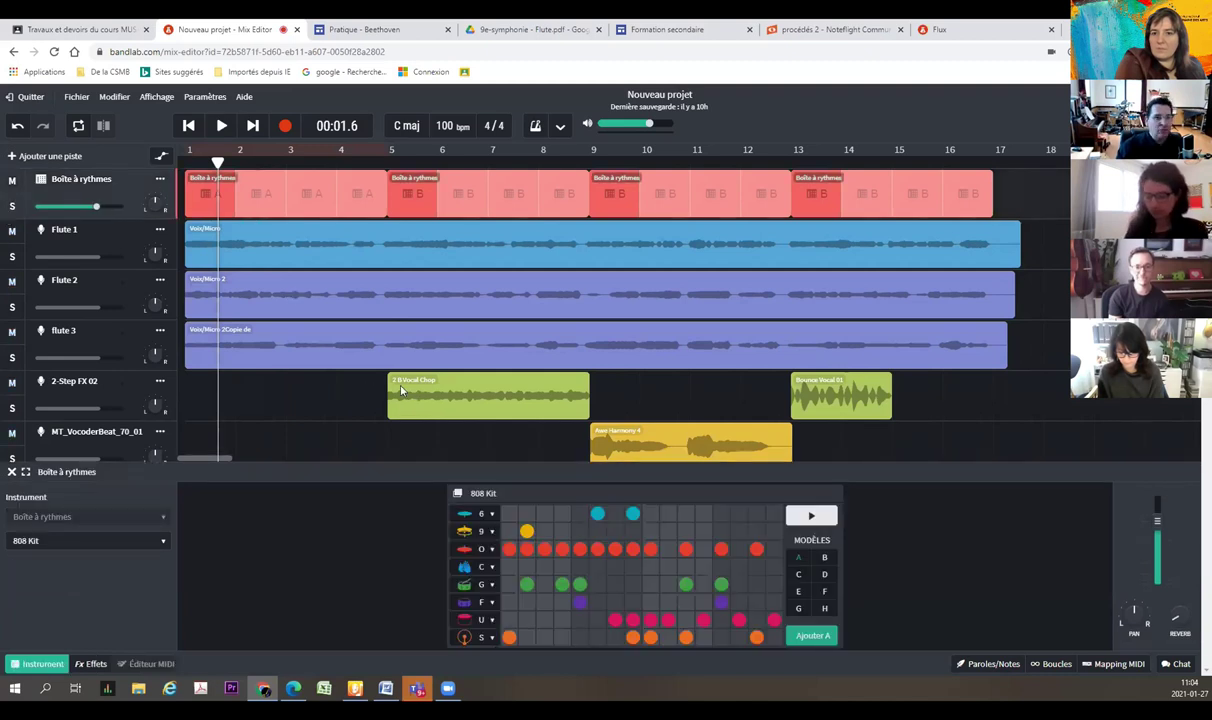
left_click(12, 383)
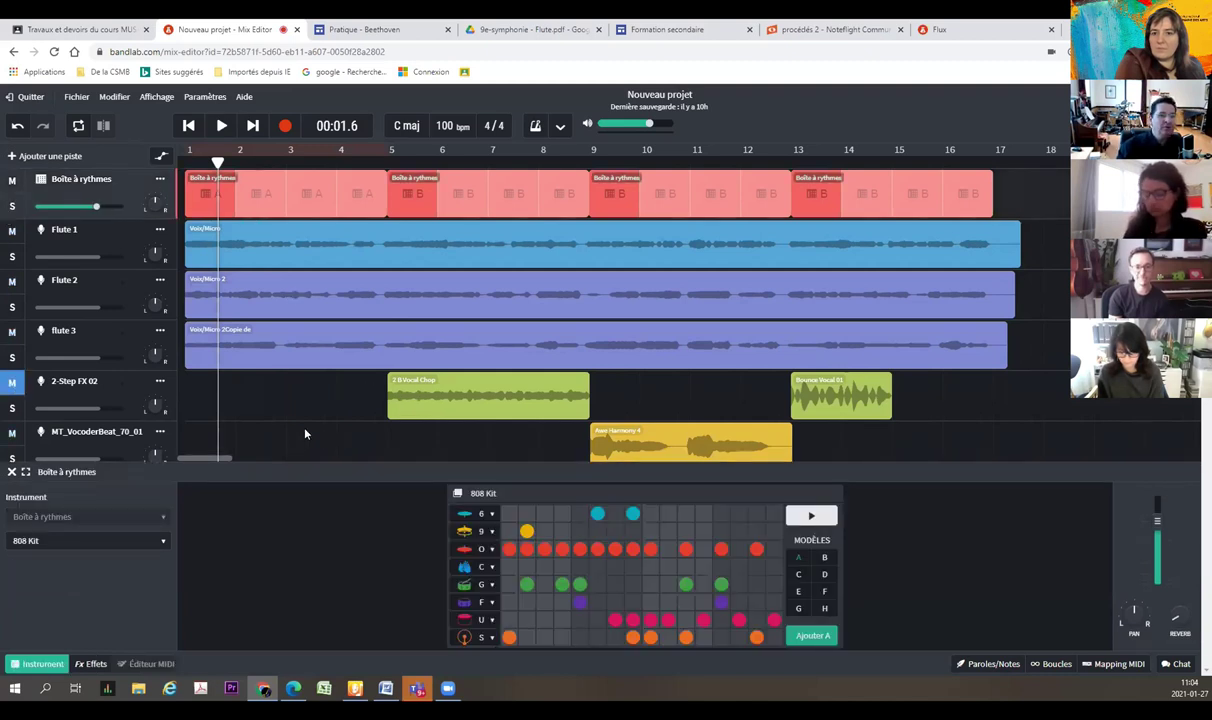
left_click(12, 407)
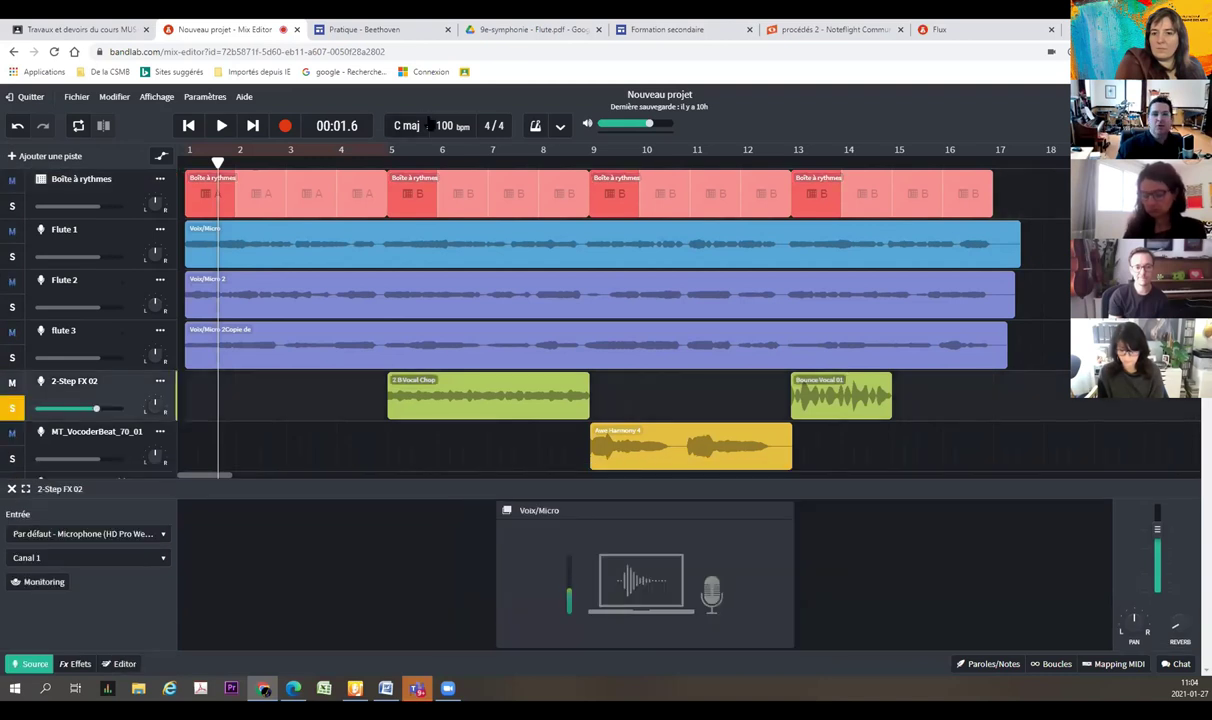
left_click(375, 158)
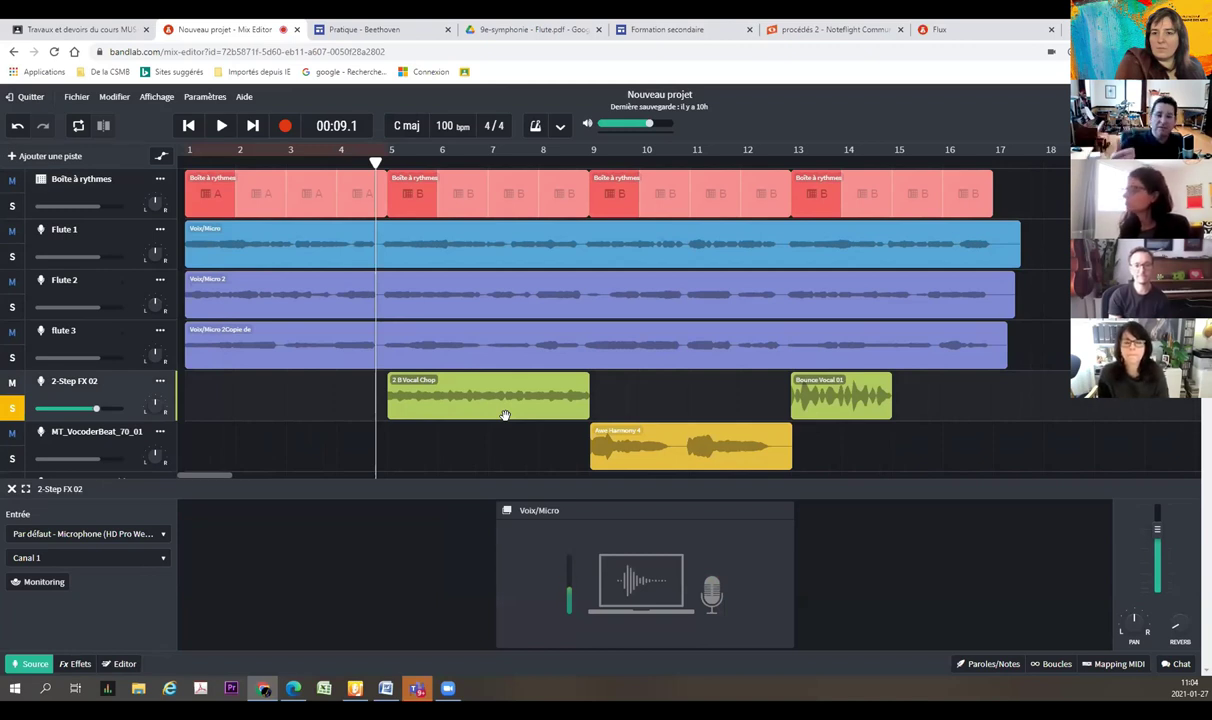
key("space")
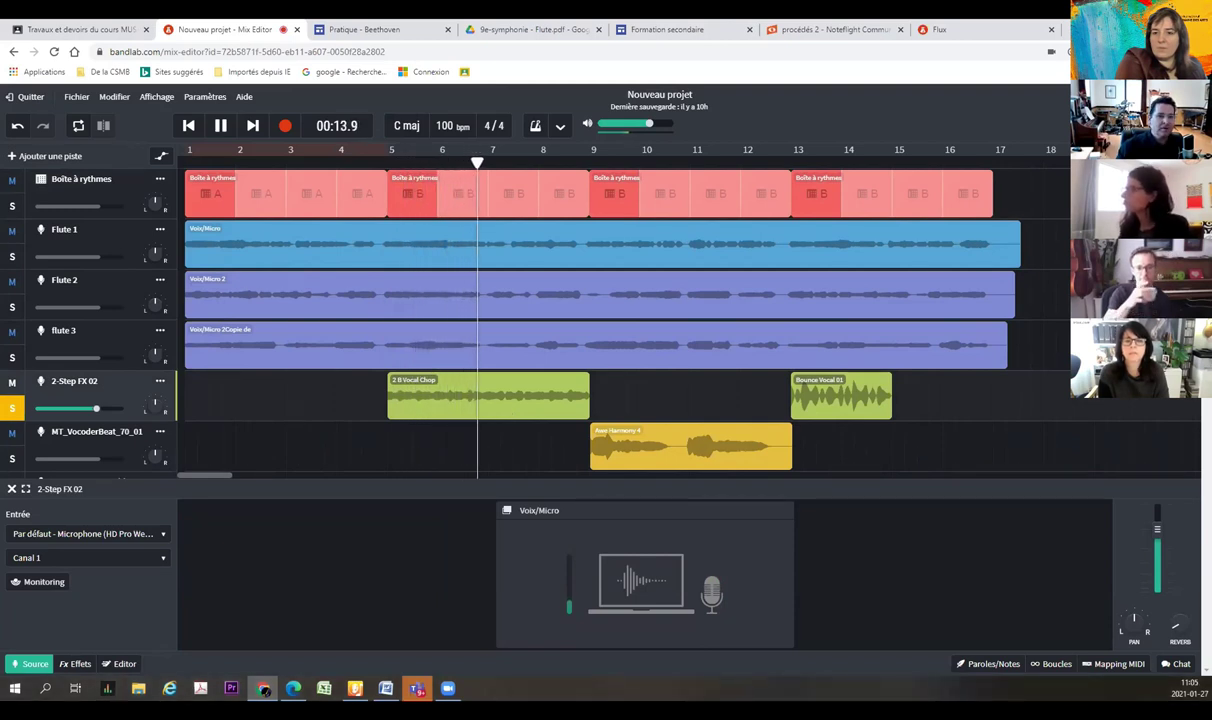
left_click(12, 459)
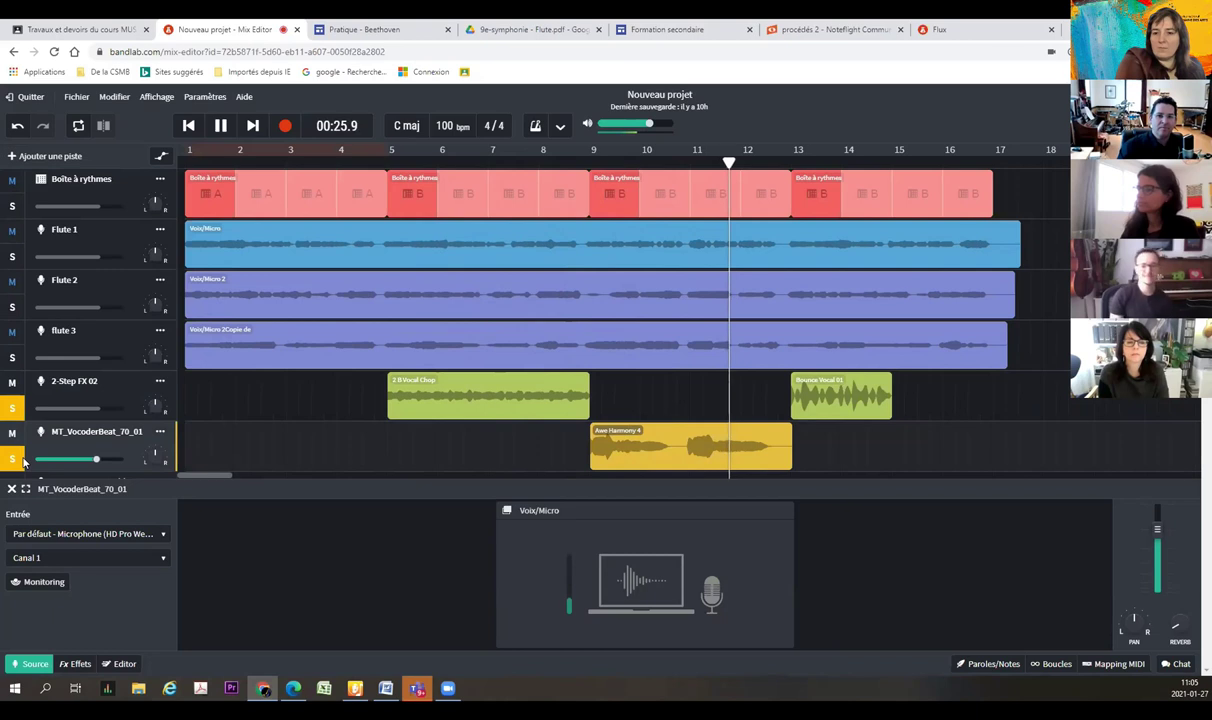
key("space")
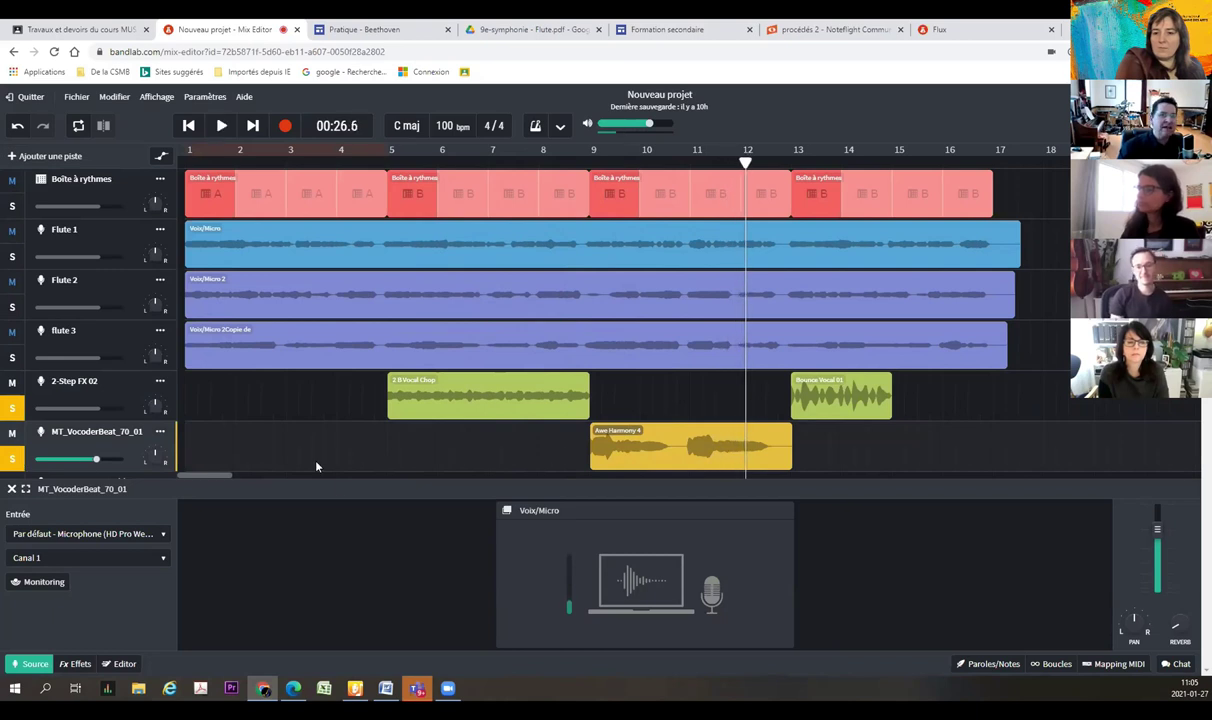
Turn off solo on 2-Step FX 02 and MT_VocoderBeat_70_01 and play the full mix from the beginning into measure 10
left_click(12, 408)
left_click(12, 458)
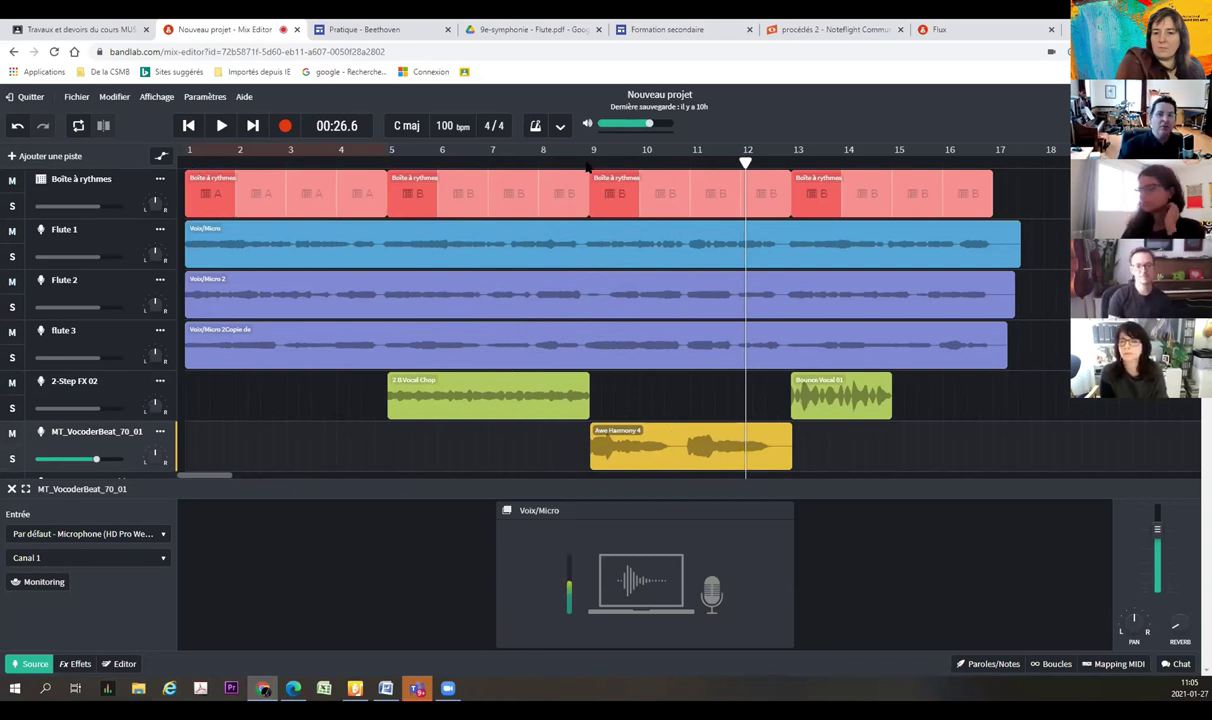
left_click_drag(744, 162, 157, 158)
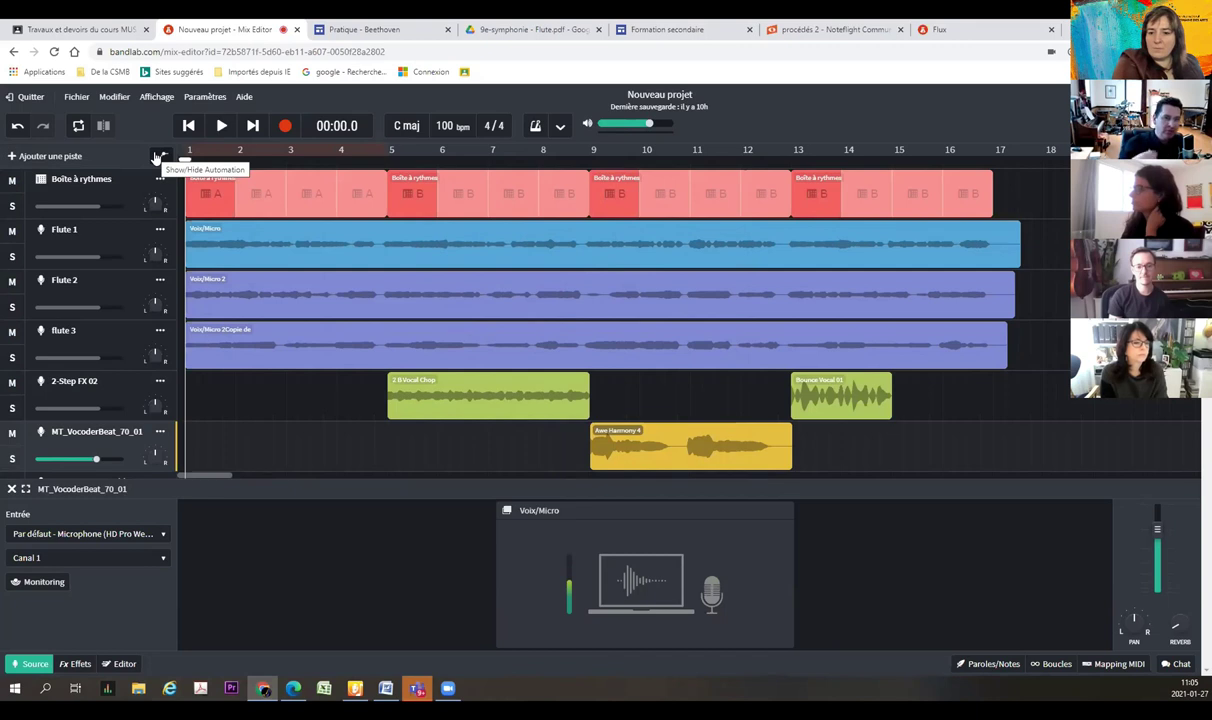
left_click(284, 125)
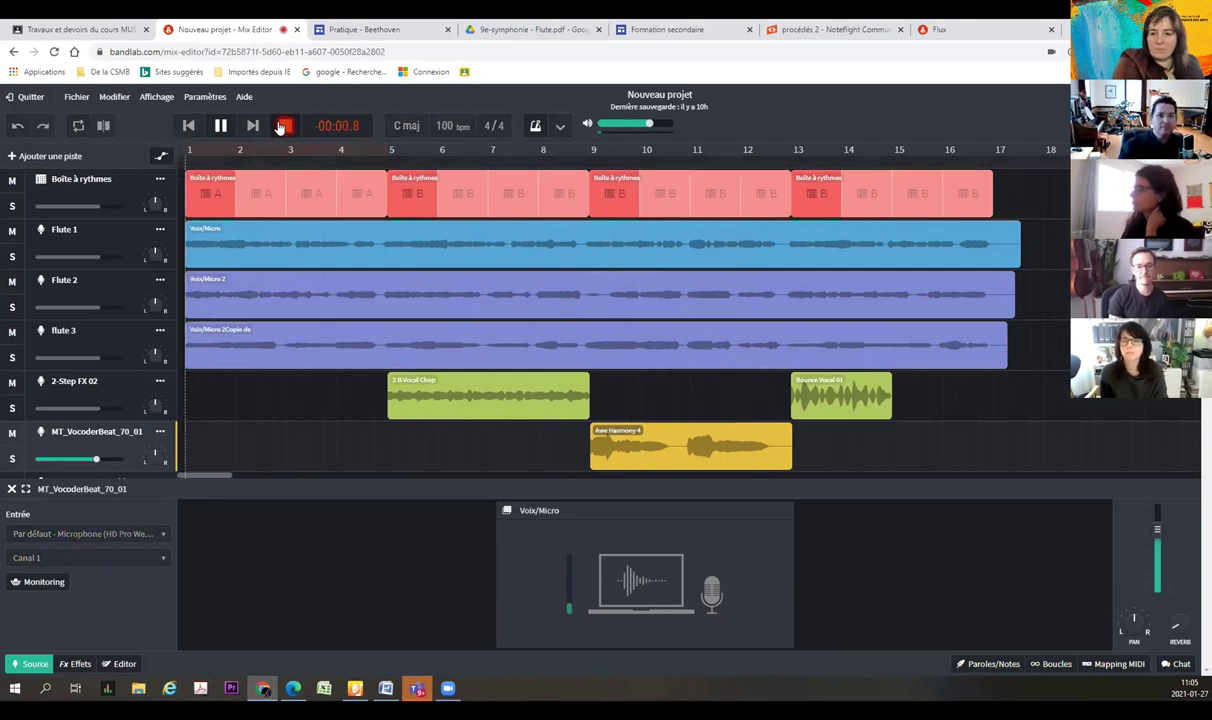
left_click(279, 124)
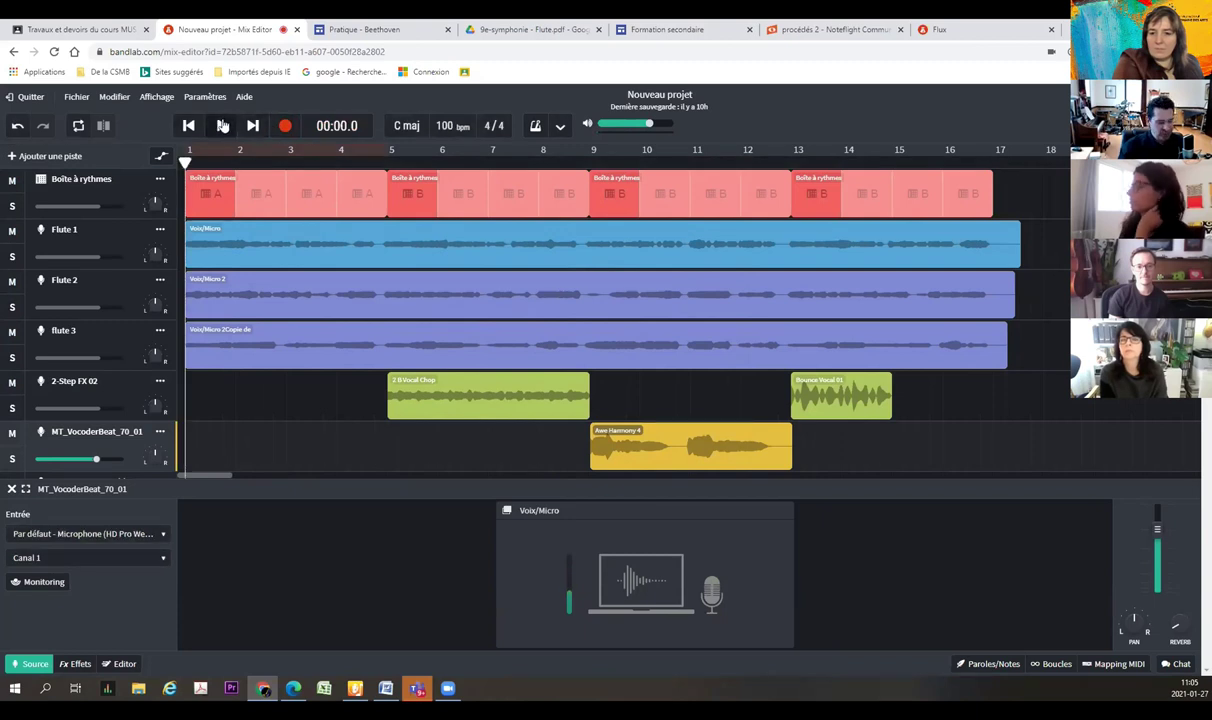
left_click(224, 130)
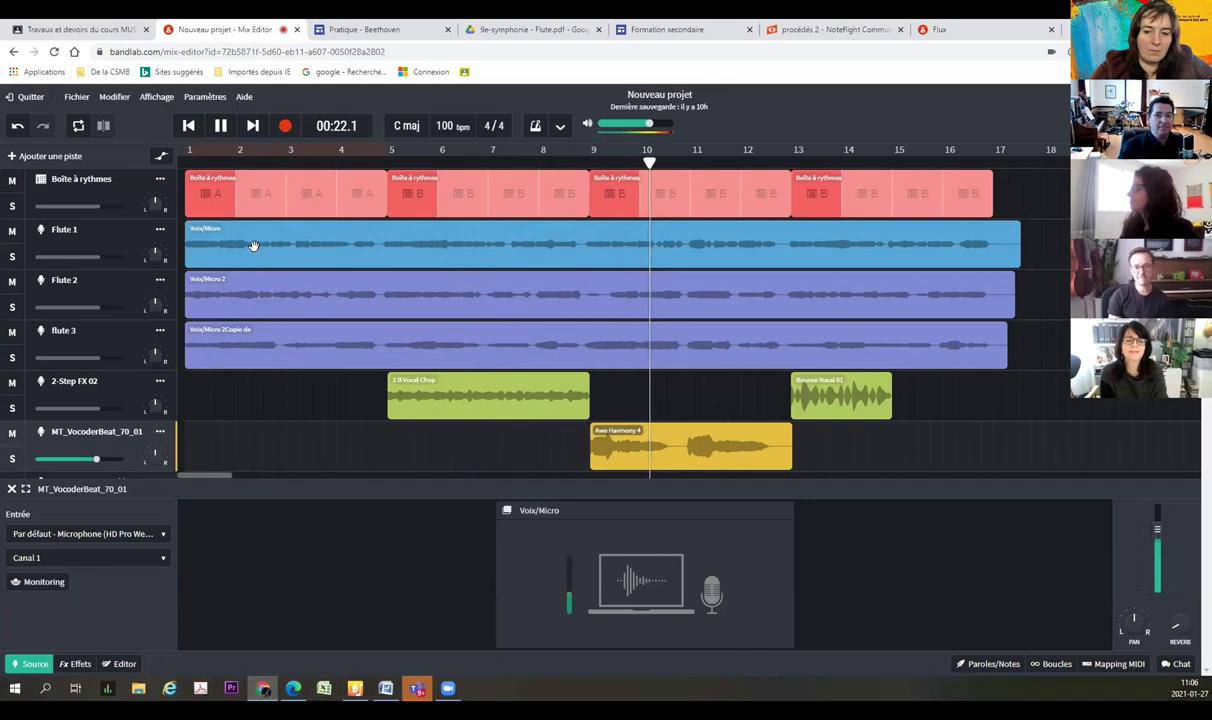
left_click(290, 406)
key("space")
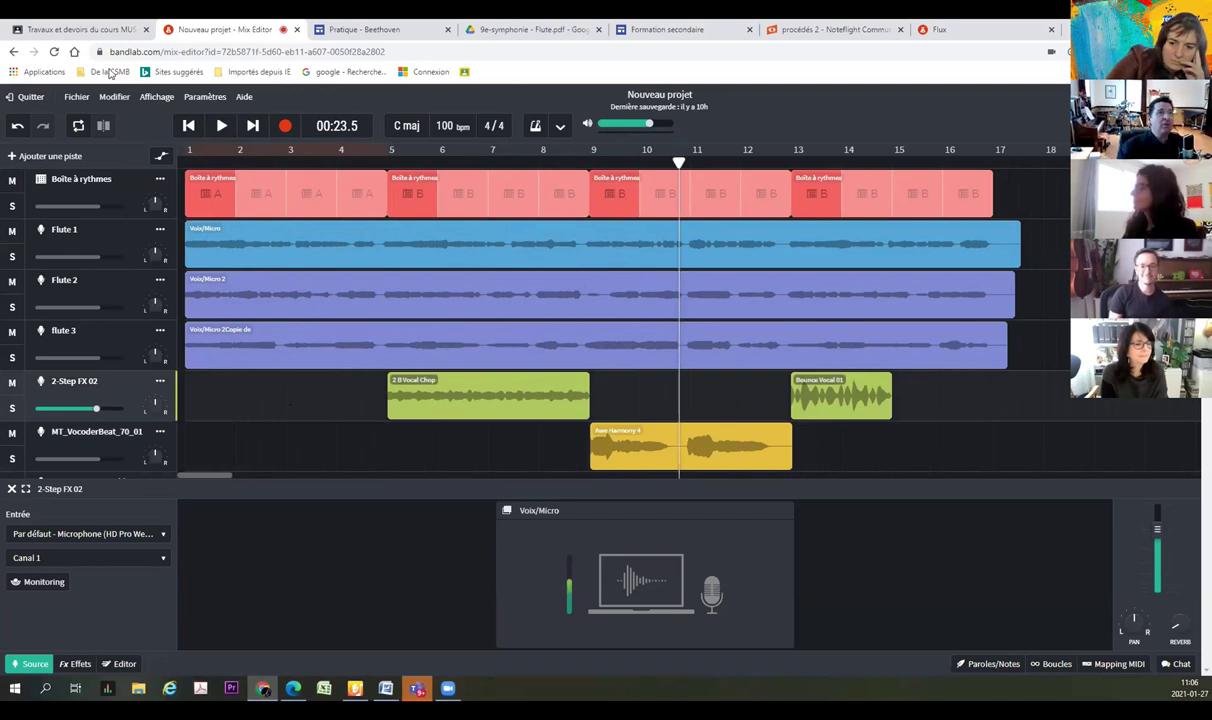
Switch to Google Classroom and open the first student's assignment list from the participants of MUSIQUE -FORMATION
left_click(78, 29)
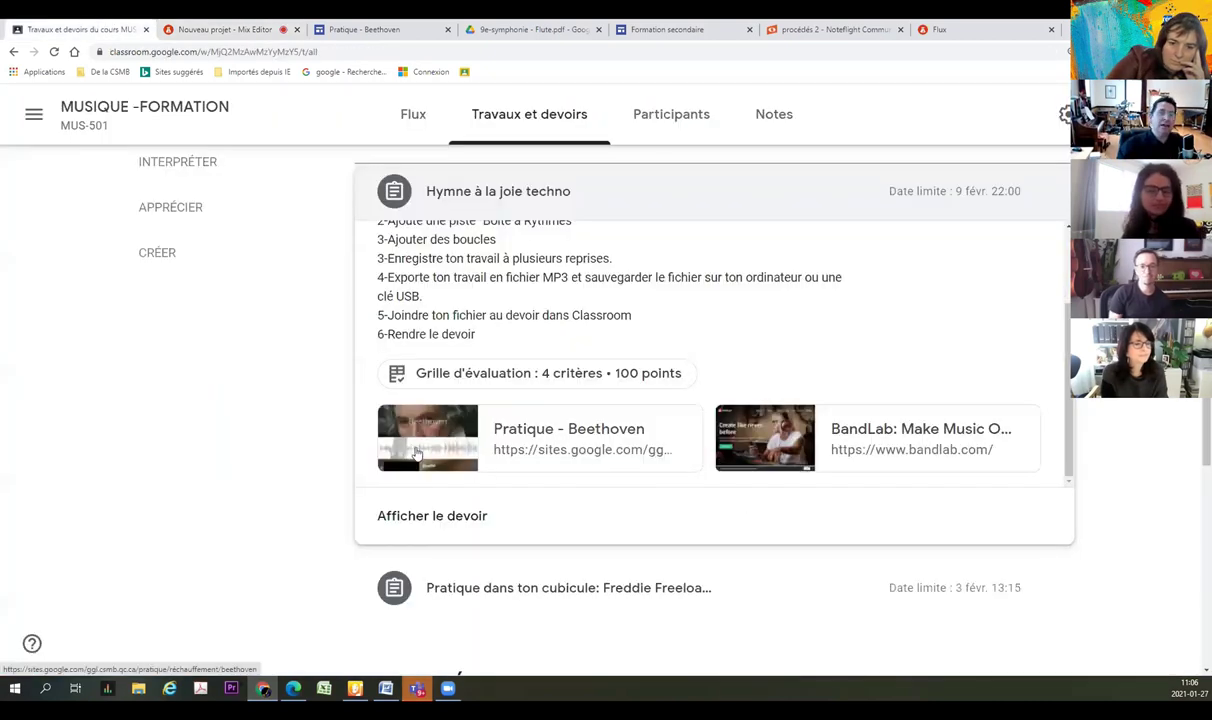
scroll(413, 465, "up", 3)
scroll(617, 279, "down", 3)
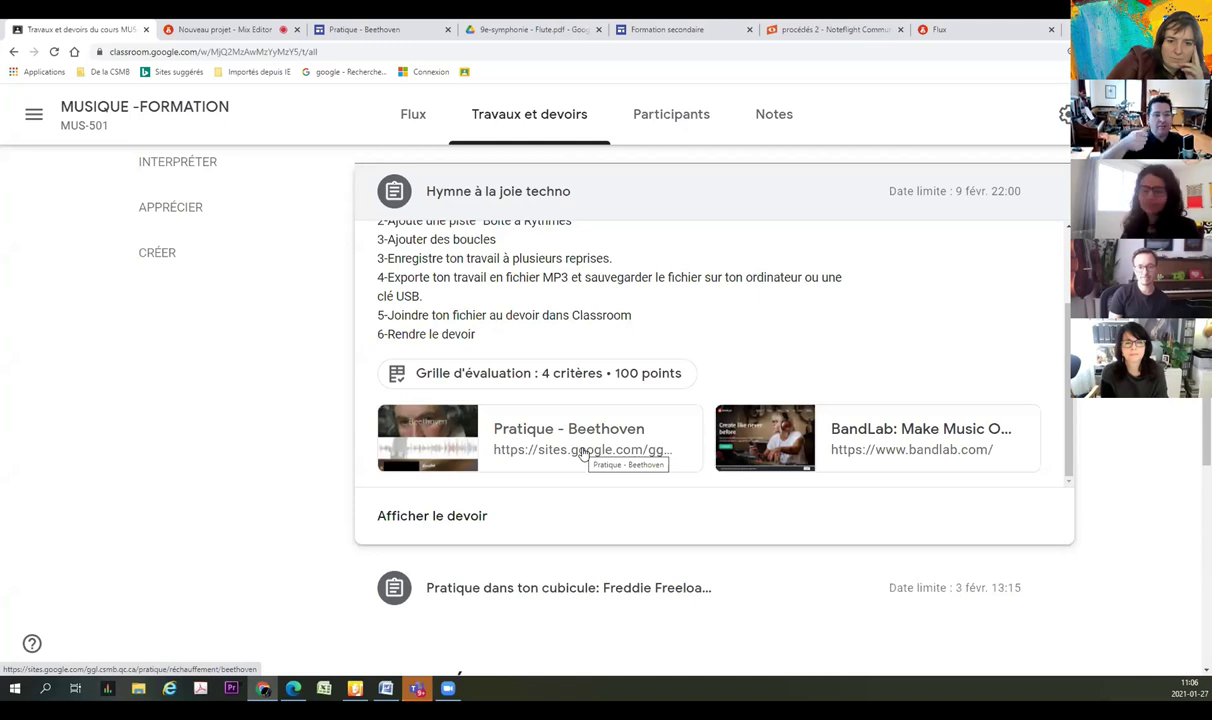
left_click(683, 117)
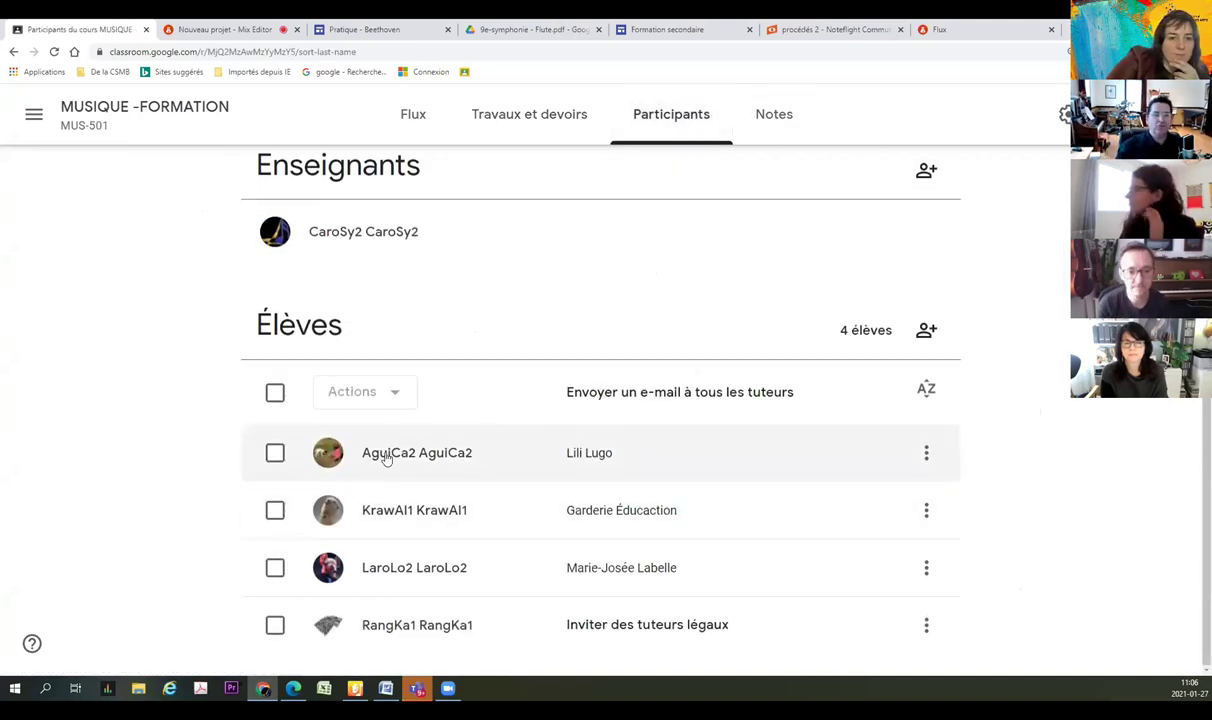
left_click(386, 457)
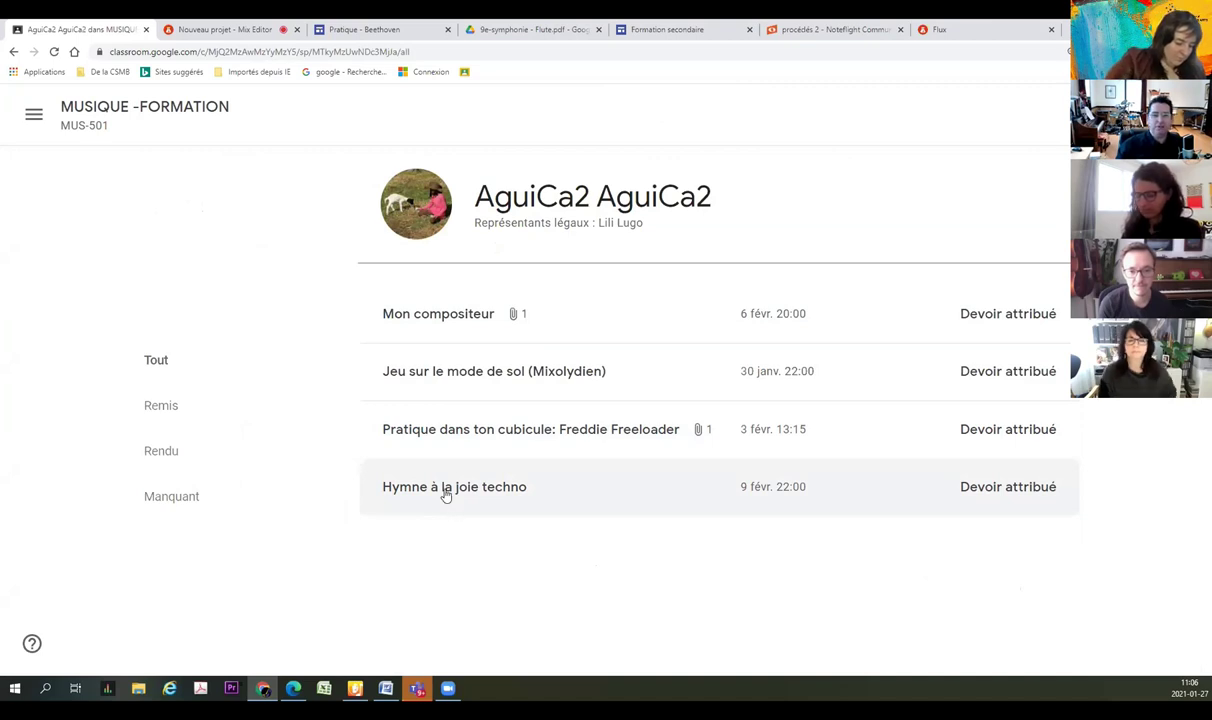
left_click(446, 496)
left_click(454, 500)
left_click(476, 517)
left_click(433, 500)
left_click(433, 500)
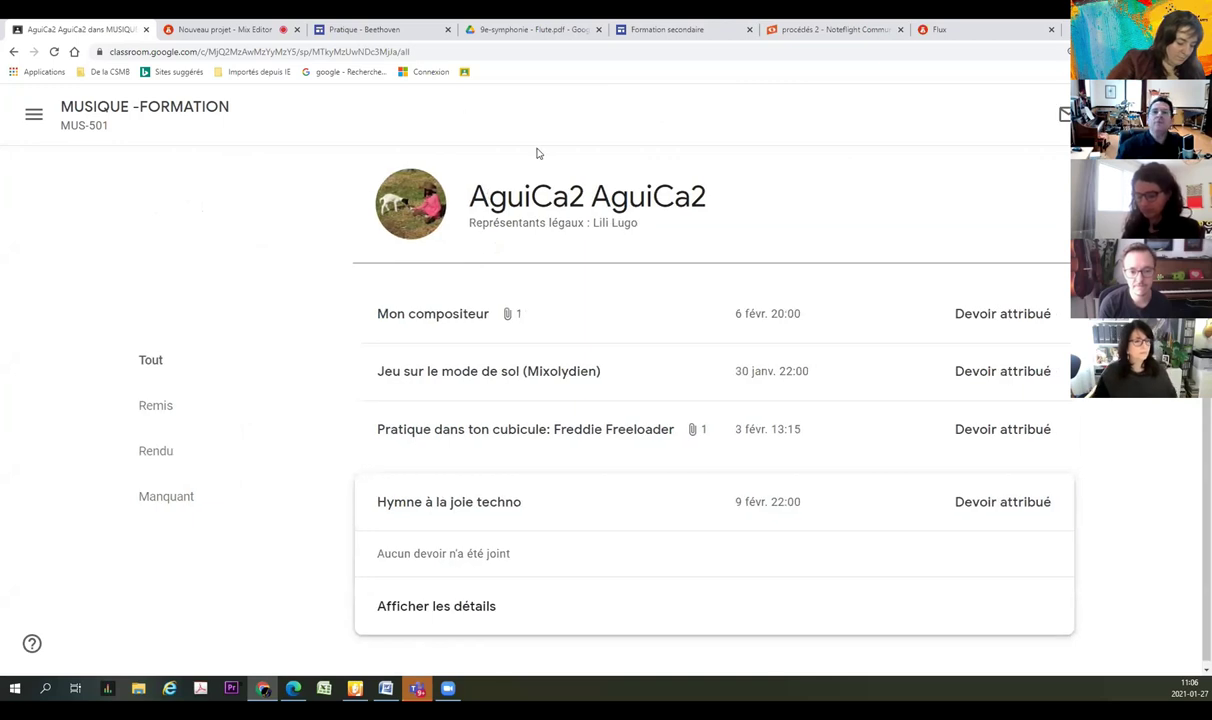
left_click(184, 115)
left_click(443, 503)
double_click(480, 315)
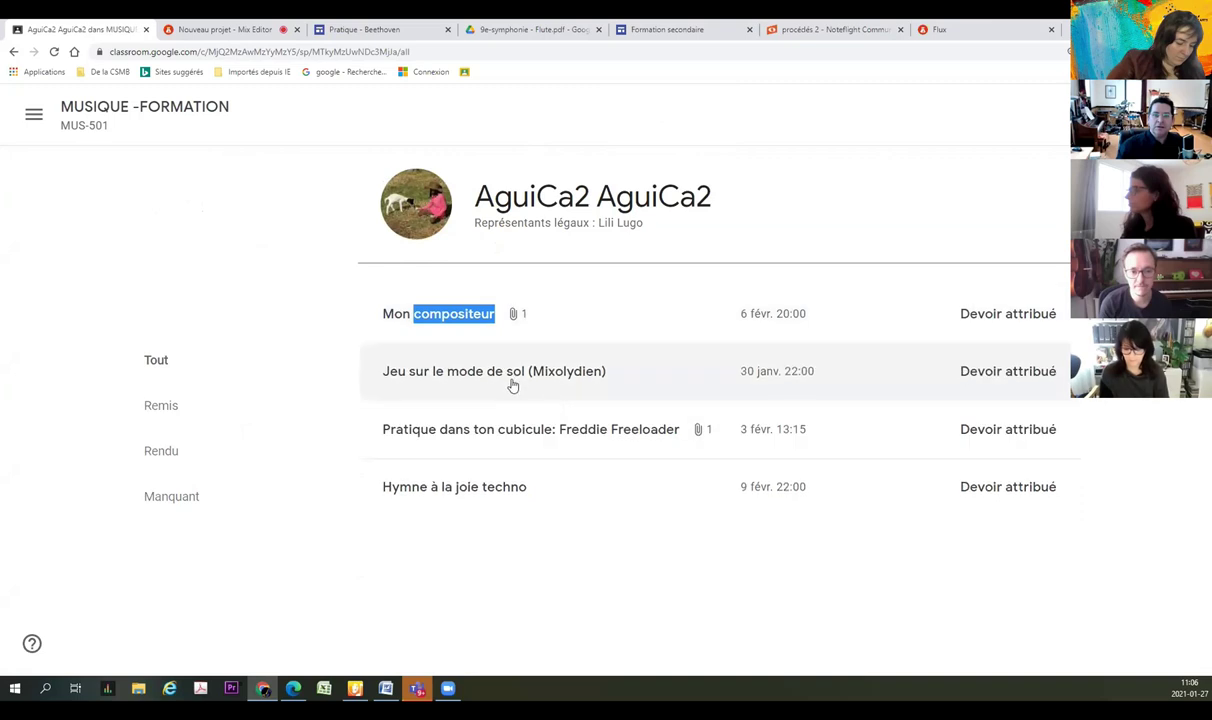
Expand Hymne à la joie techno in the student's assignment list and open its submission details
left_click(451, 495)
left_click(454, 493)
double_click(958, 490)
left_click(771, 503)
double_click(768, 499)
left_click(452, 487)
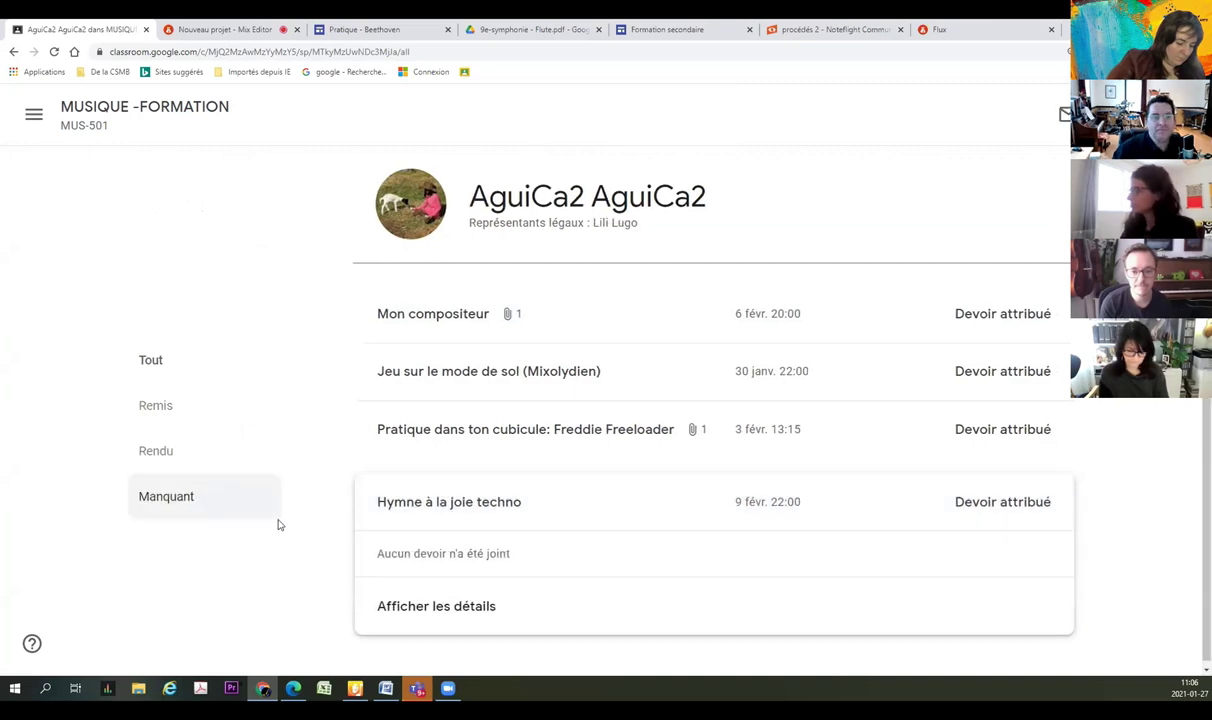
left_click(420, 608)
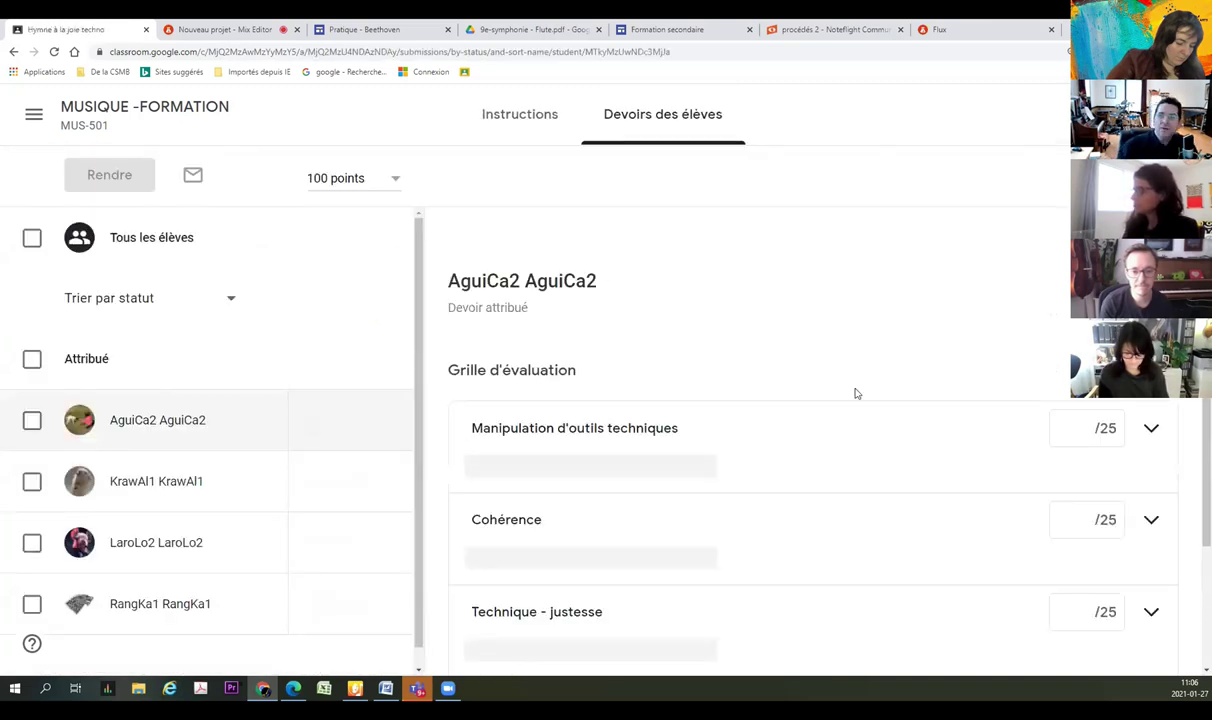
Look through the student's evaluation grid and grade the Technique - justesse criterion 20 out of 25
scroll(634, 441, "down", 2)
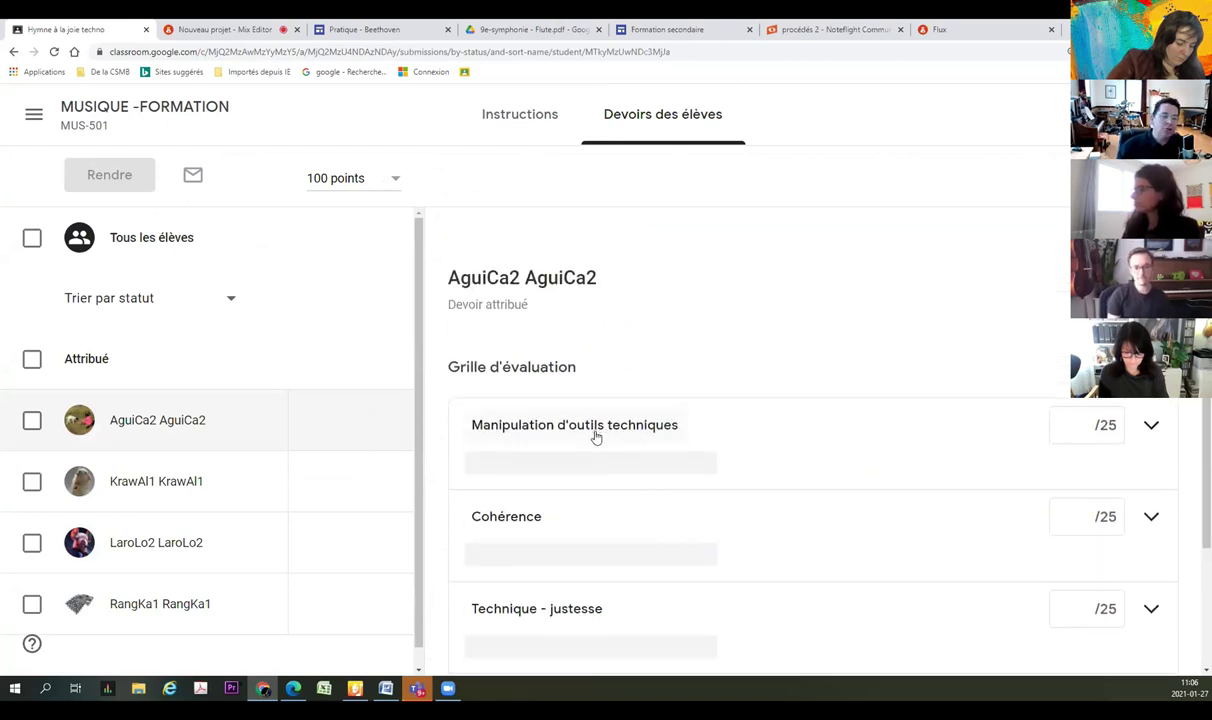
scroll(596, 437, "down", 2)
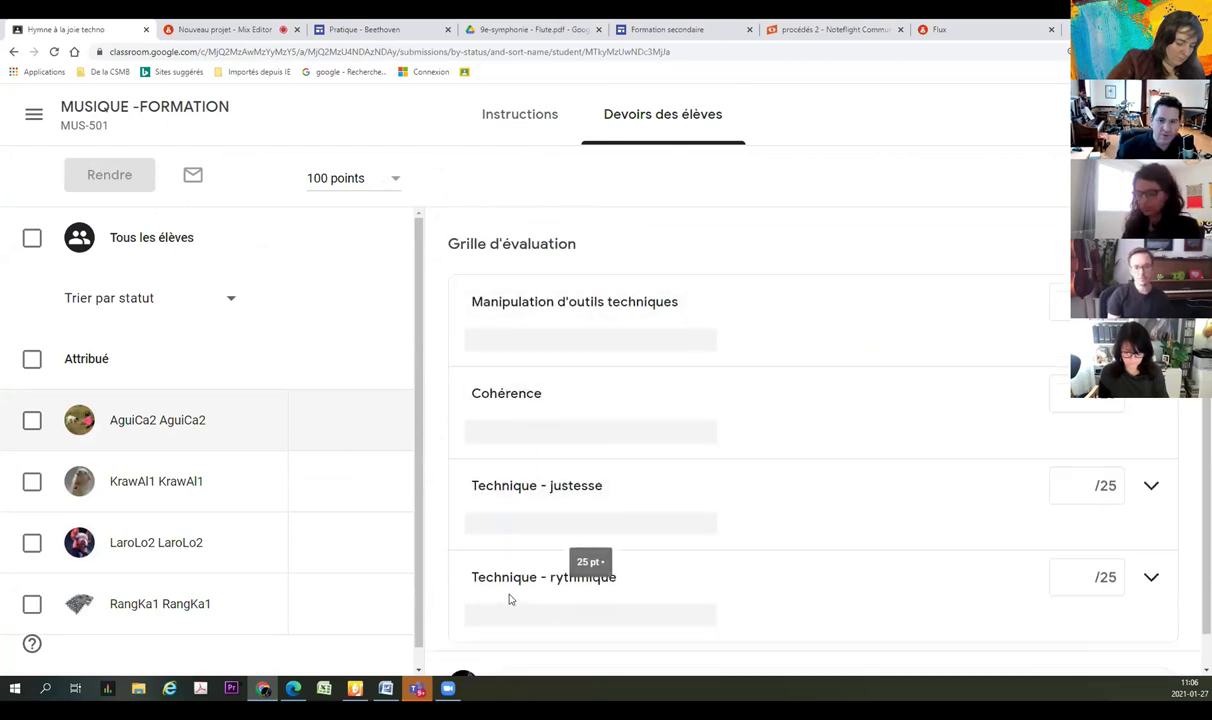
left_click(1068, 487)
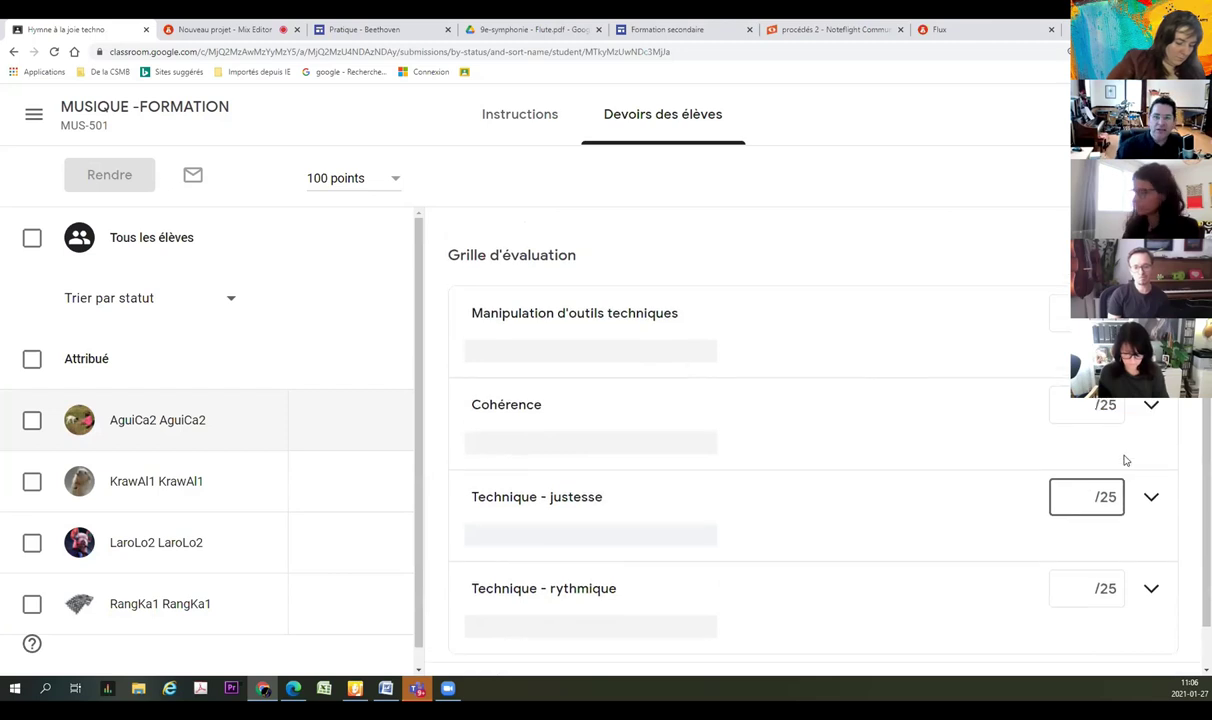
scroll(1126, 460, "up", 2)
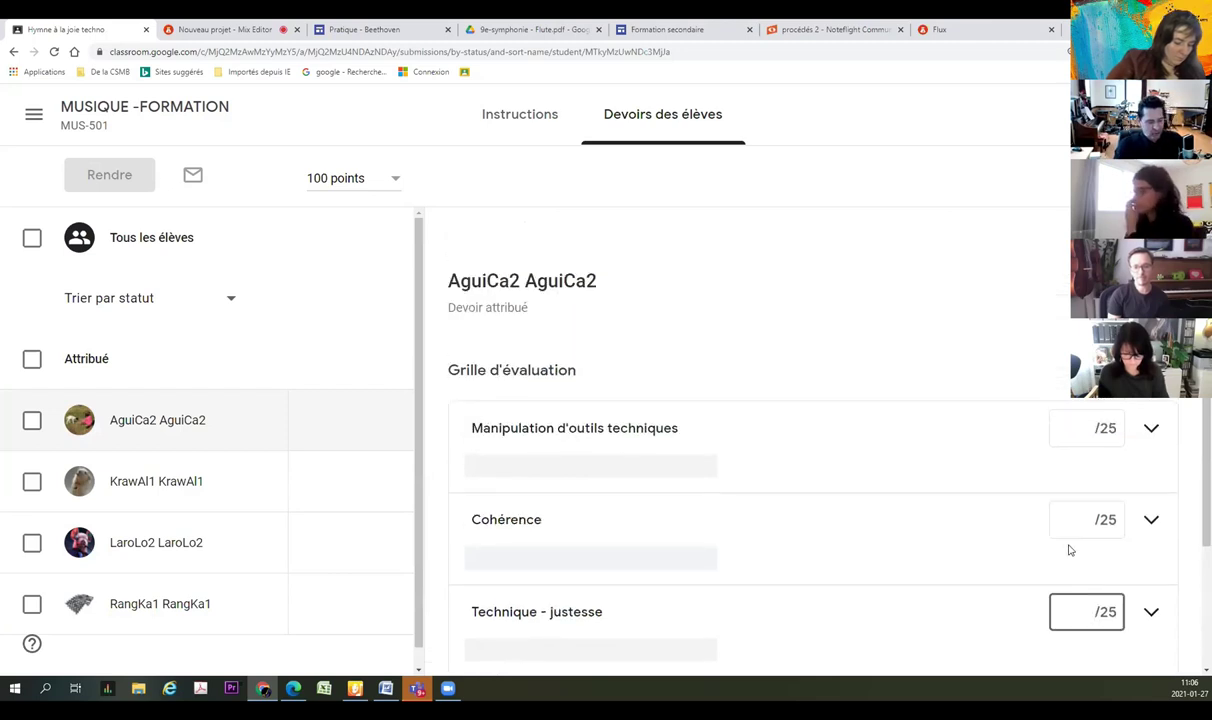
left_click(988, 563)
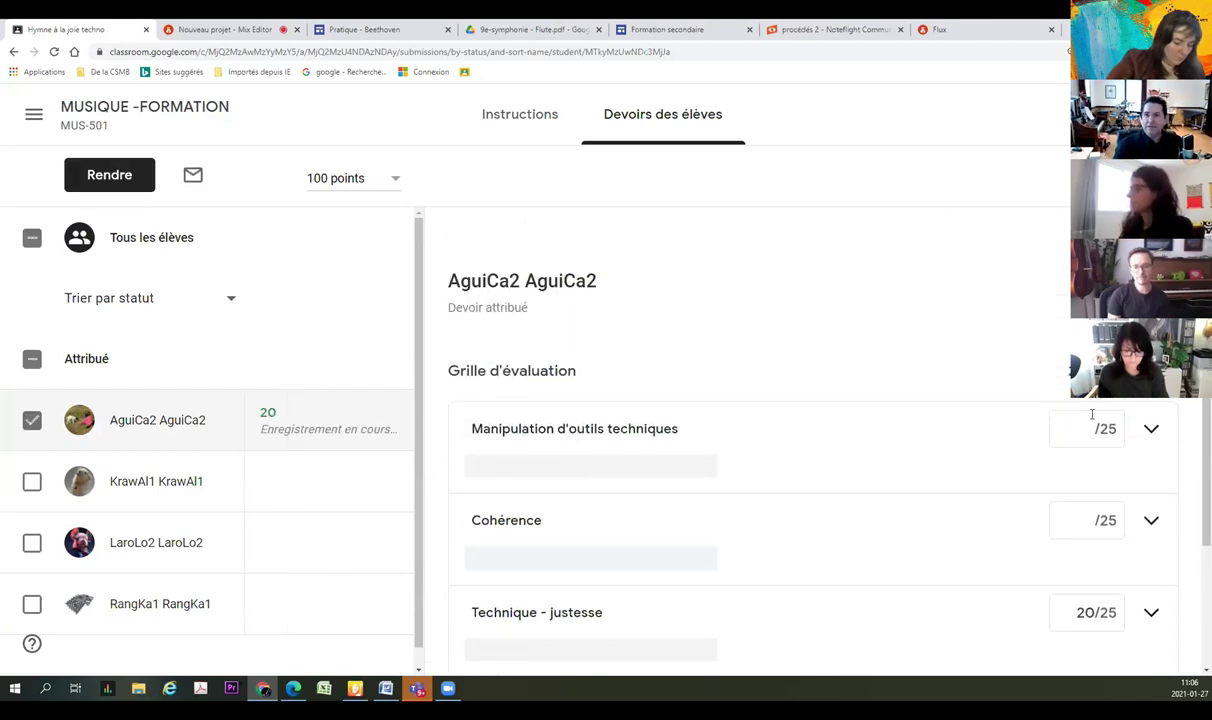
left_click(1090, 441)
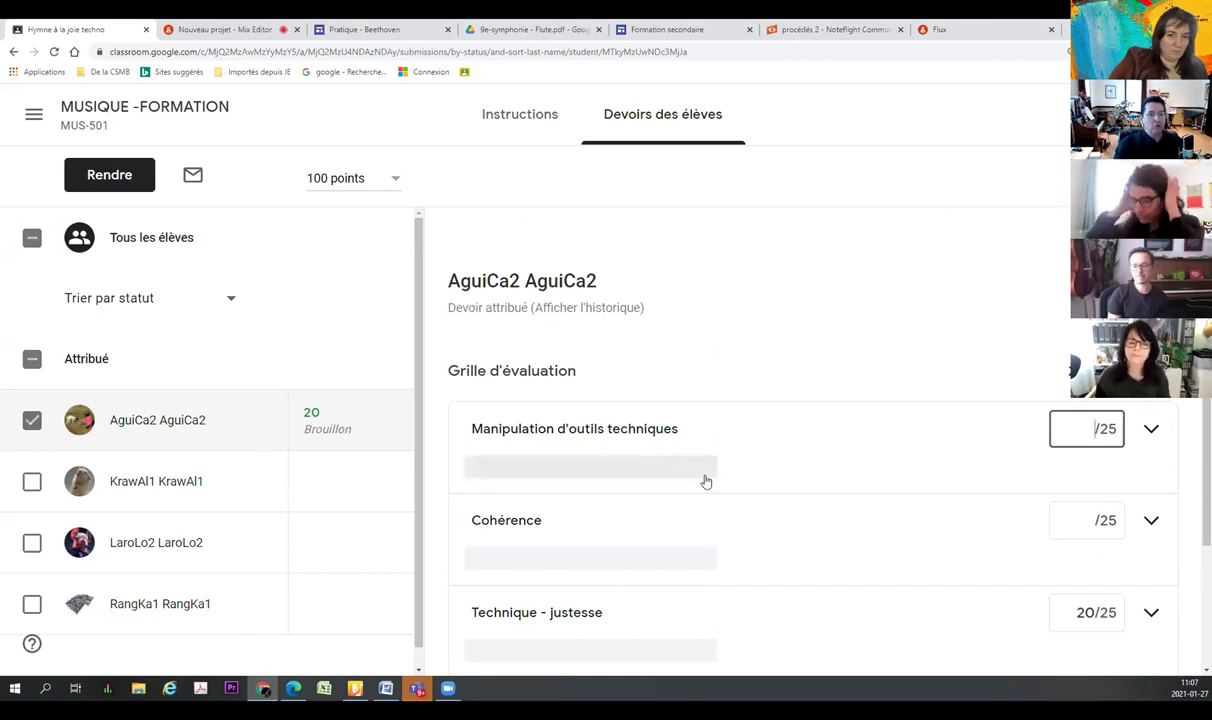
Leave the student's submission and view the grade book for the whole class
left_click(15, 51)
left_click(15, 51)
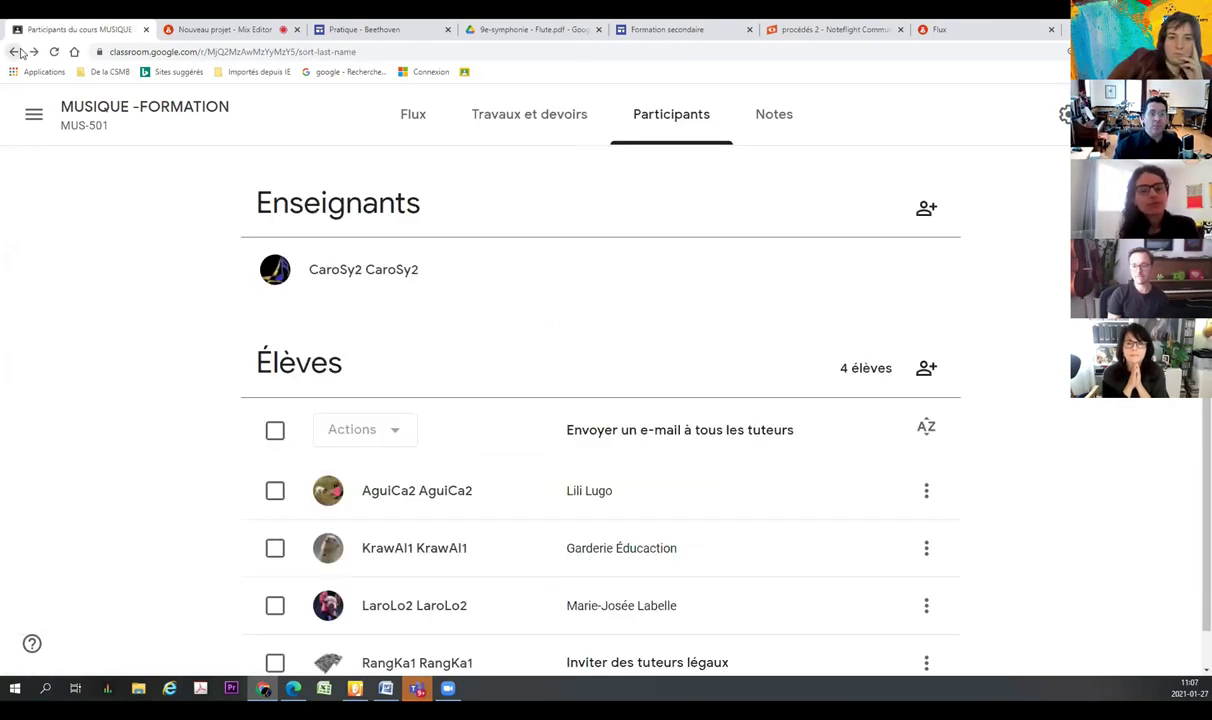
left_click(15, 51)
scroll(406, 314, "up", 3)
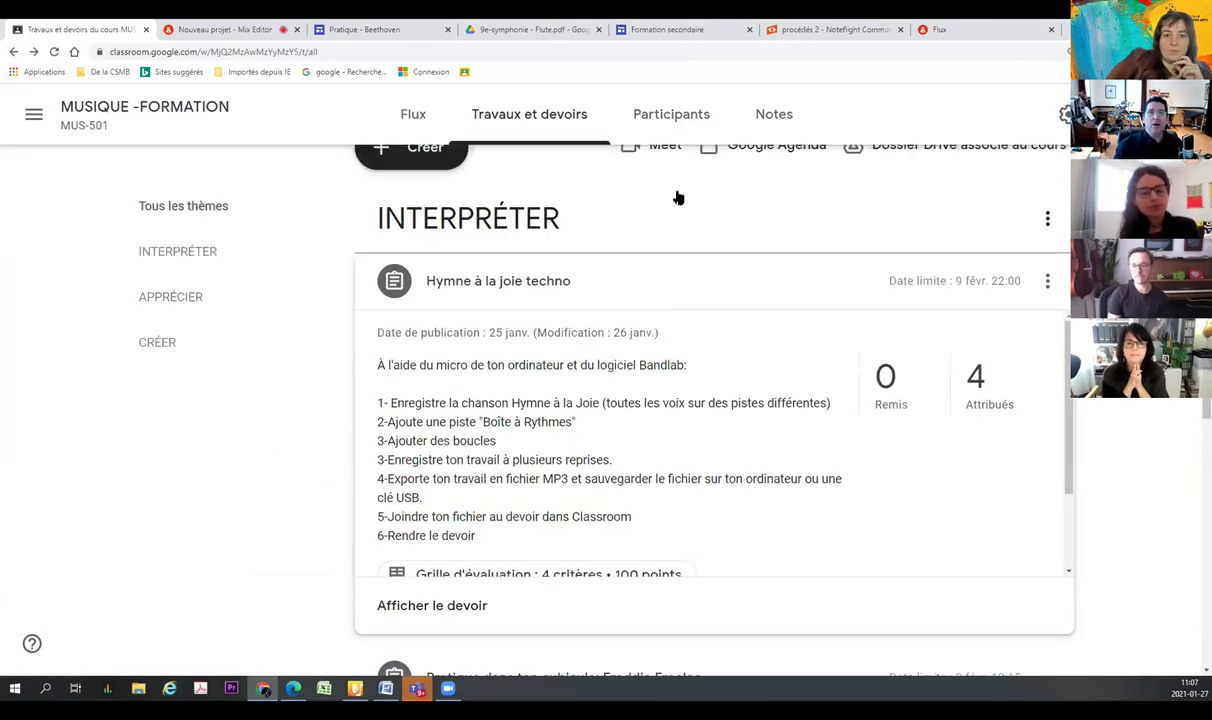
left_click(652, 125)
left_click(757, 133)
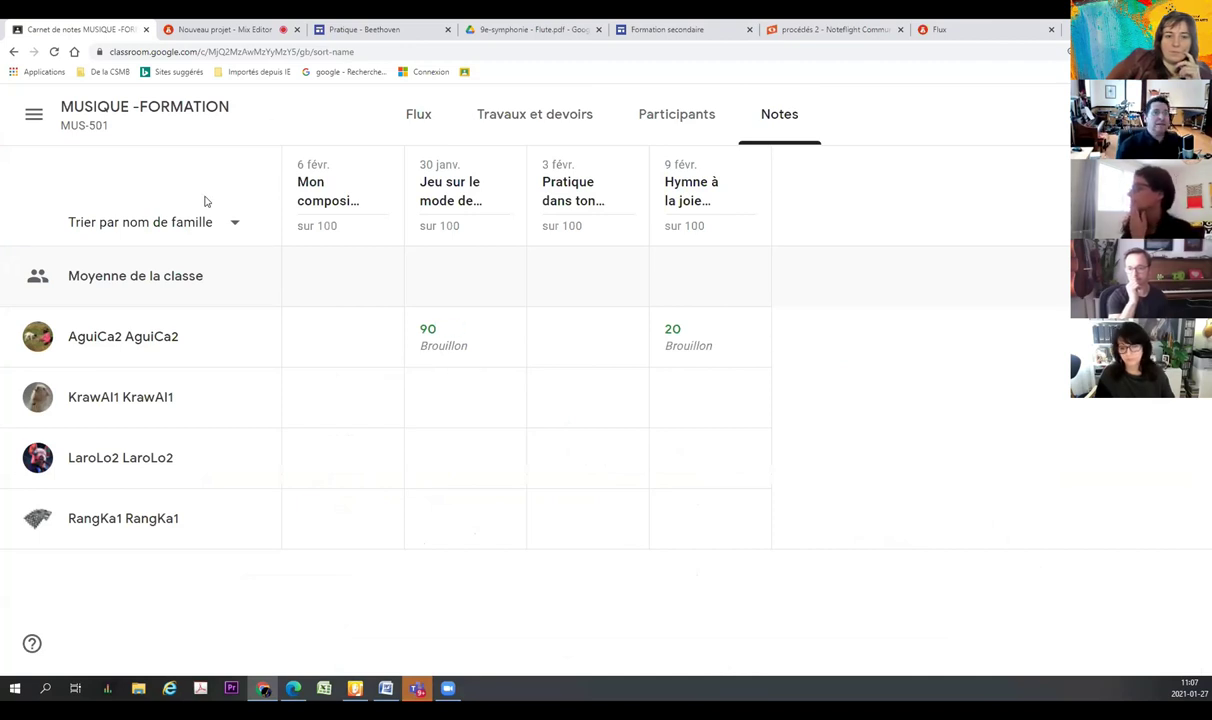
Return to the class assignments and review the Hymne à la joie techno instructions and attached links
left_click(14, 52)
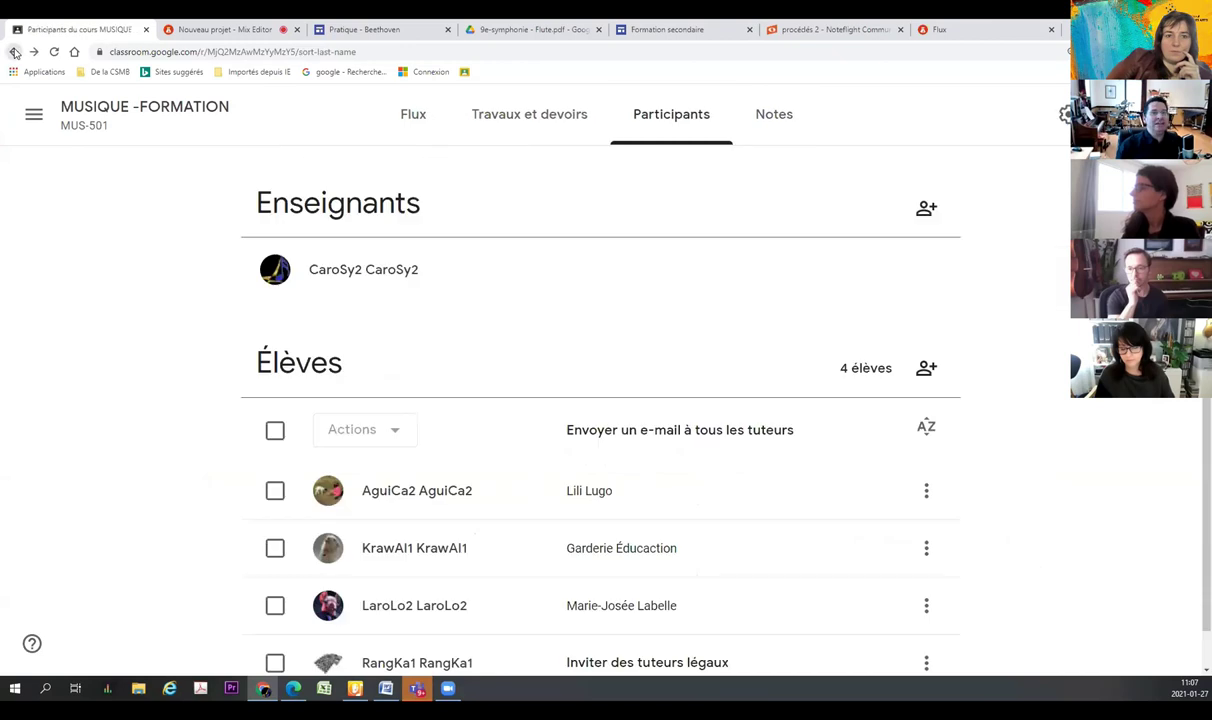
left_click(14, 52)
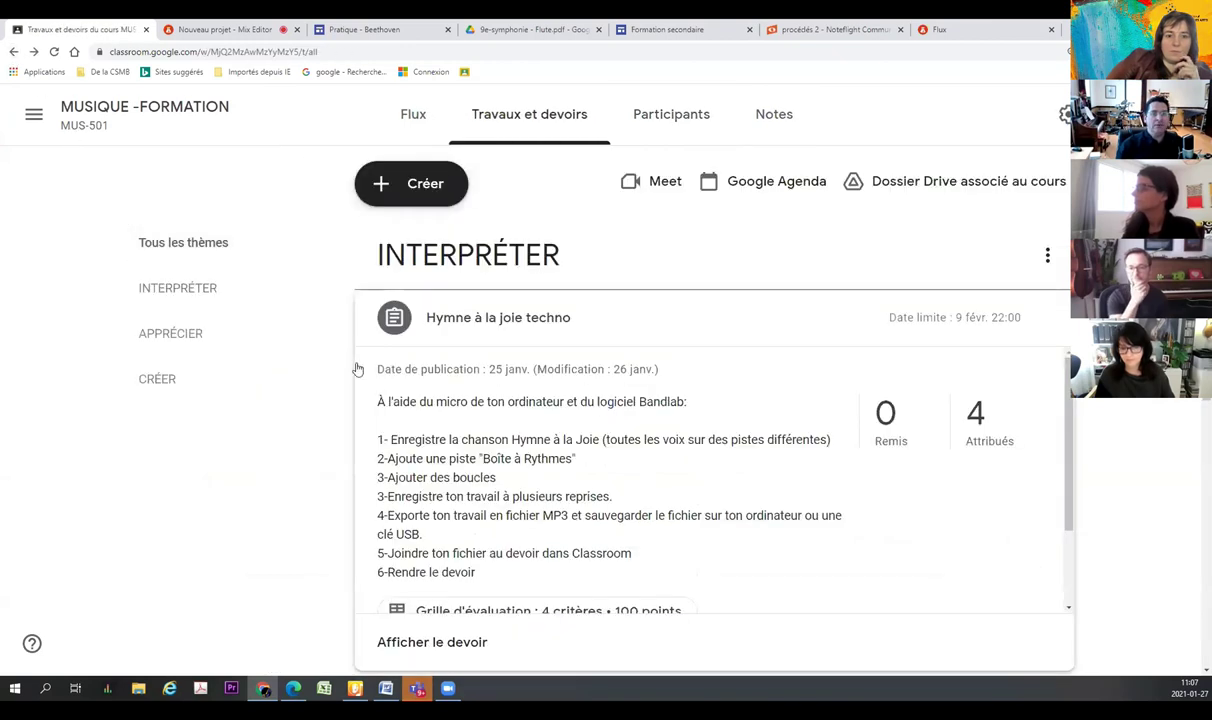
scroll(487, 536, "down", 4)
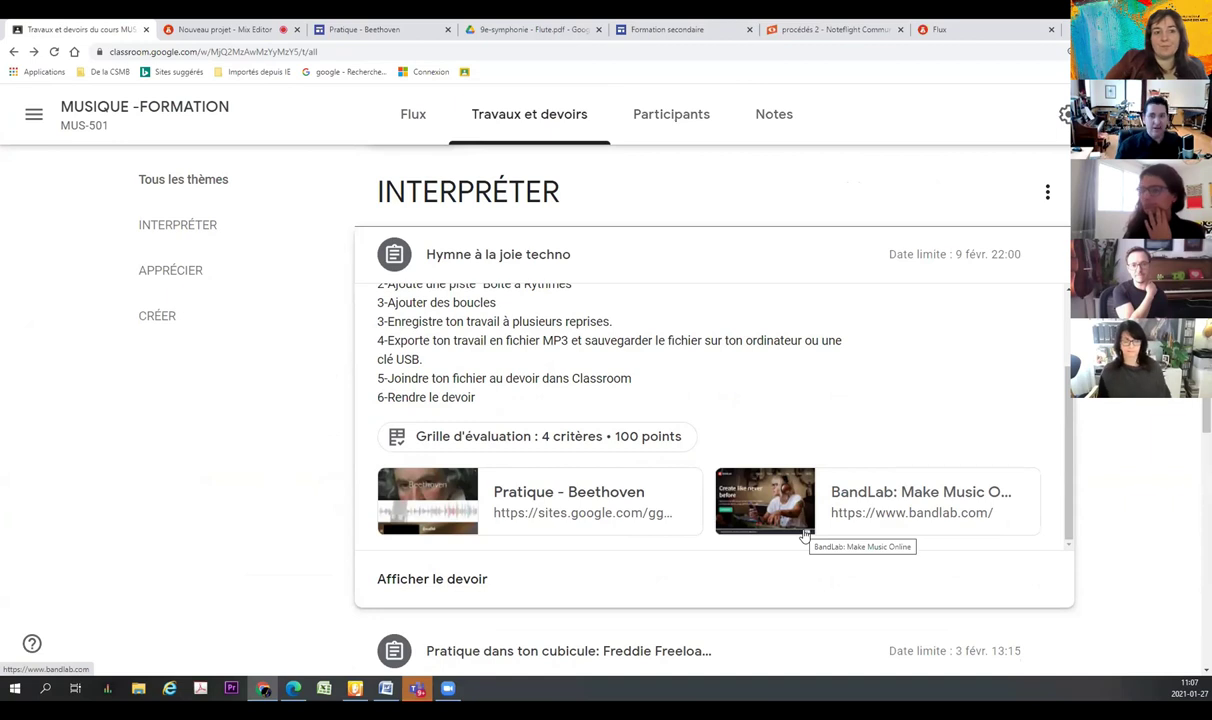
scroll(670, 540, "down", 3)
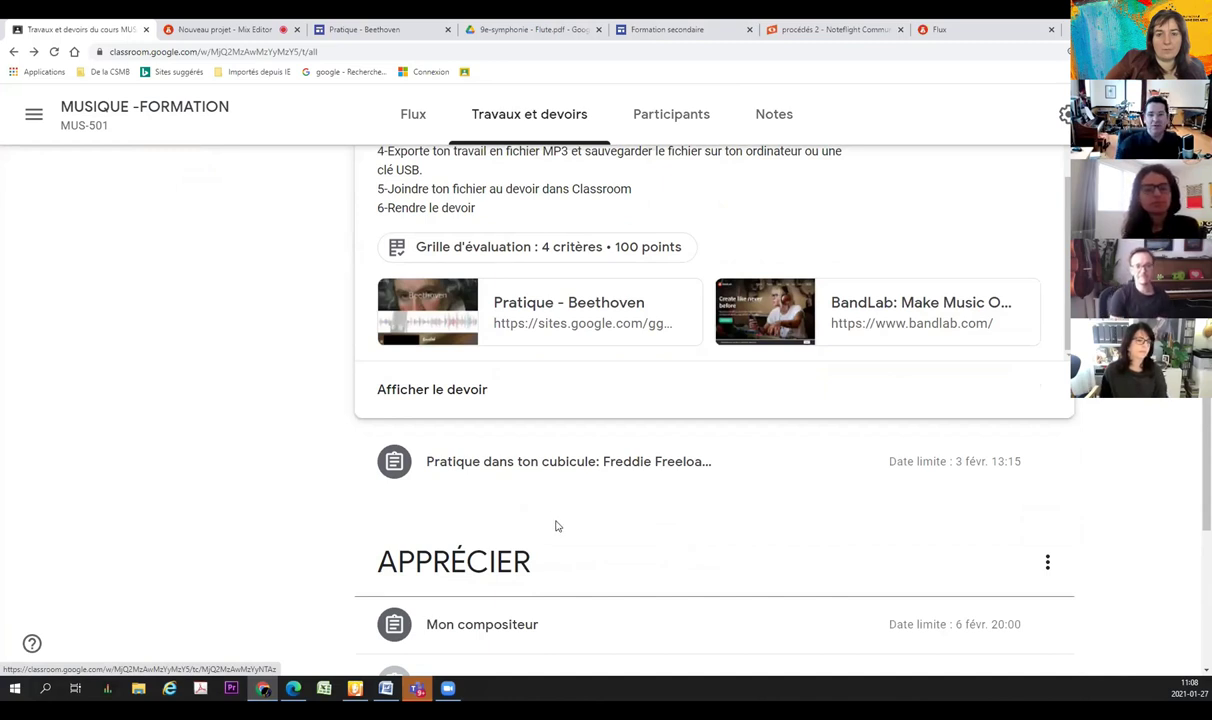
Expand the Pratique dans ton cubicule: Freddie Freeloader assignment and open its attached Sign in - Google Accounts link
left_click(519, 477)
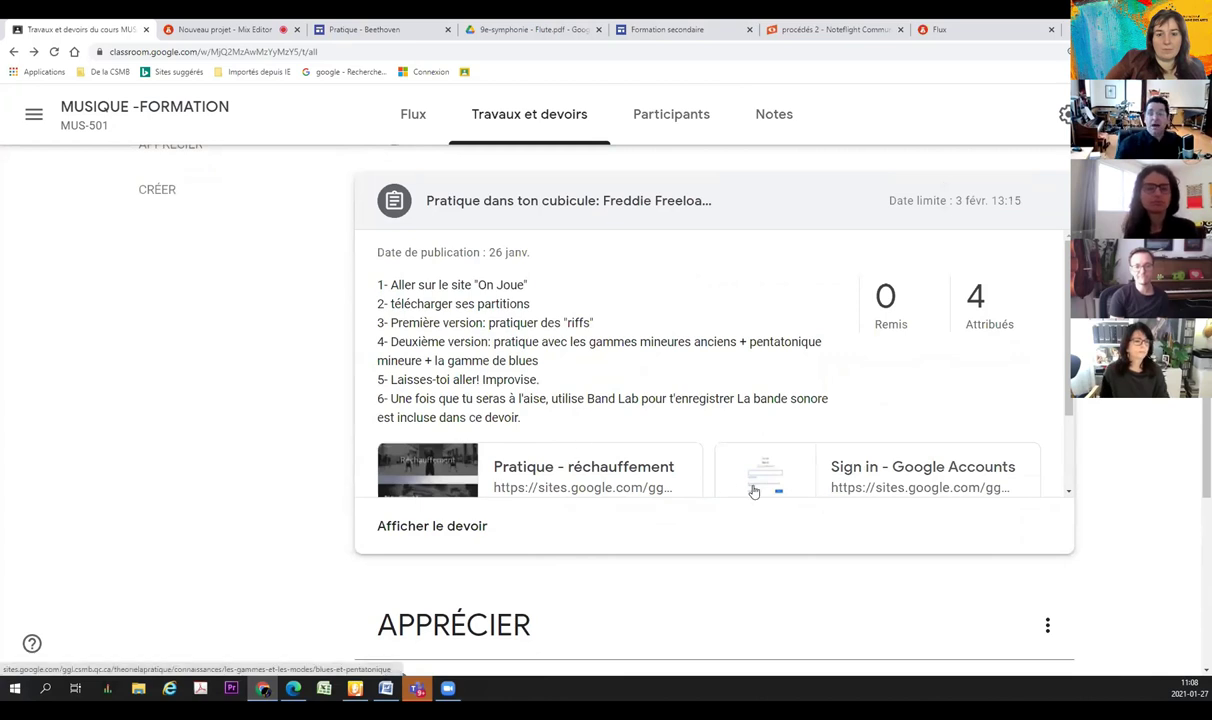
left_click_drag(1066, 404, 1065, 468)
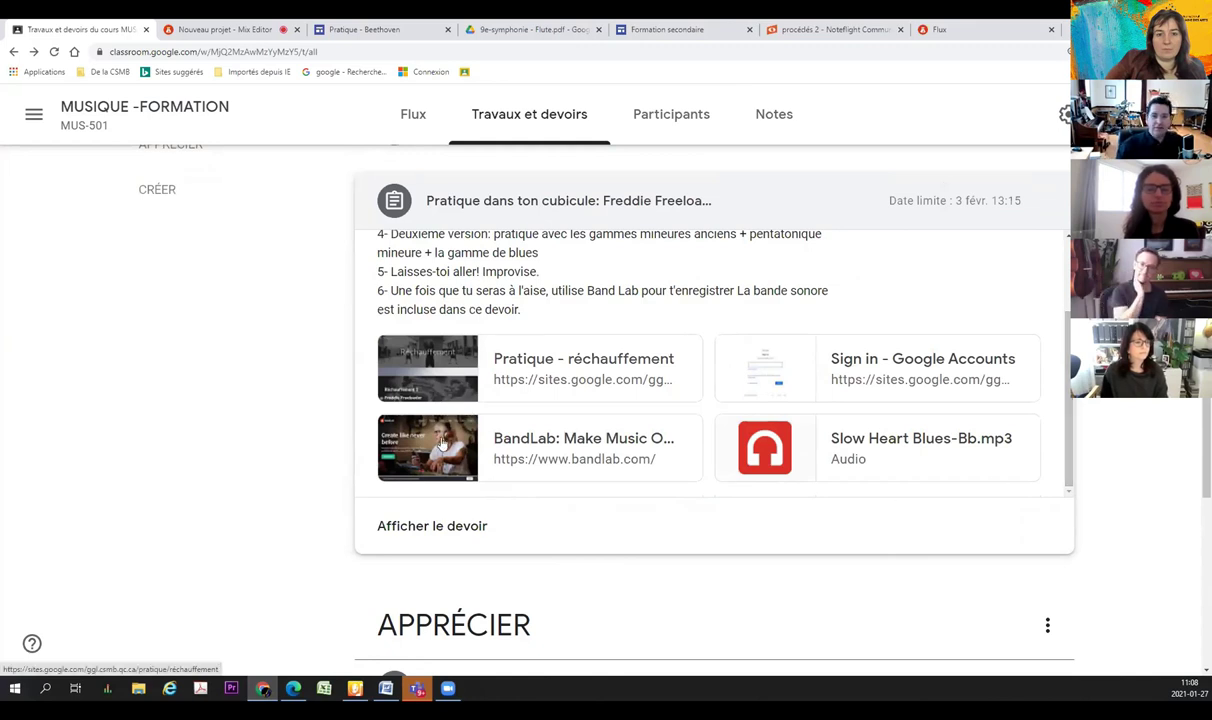
left_click(785, 380)
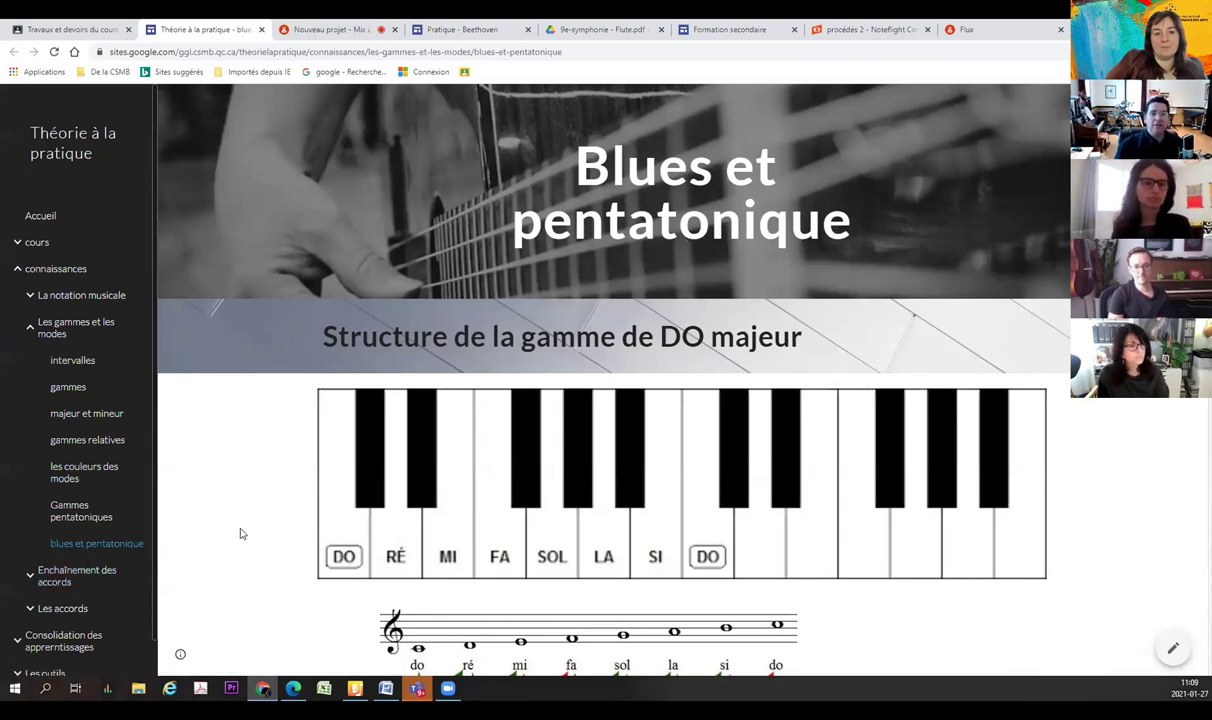
Examine the Blues et pentatonique page's major, natural minor, pentatonic and blues scale diagrams and its example videos
scroll(225, 563, "down", 3)
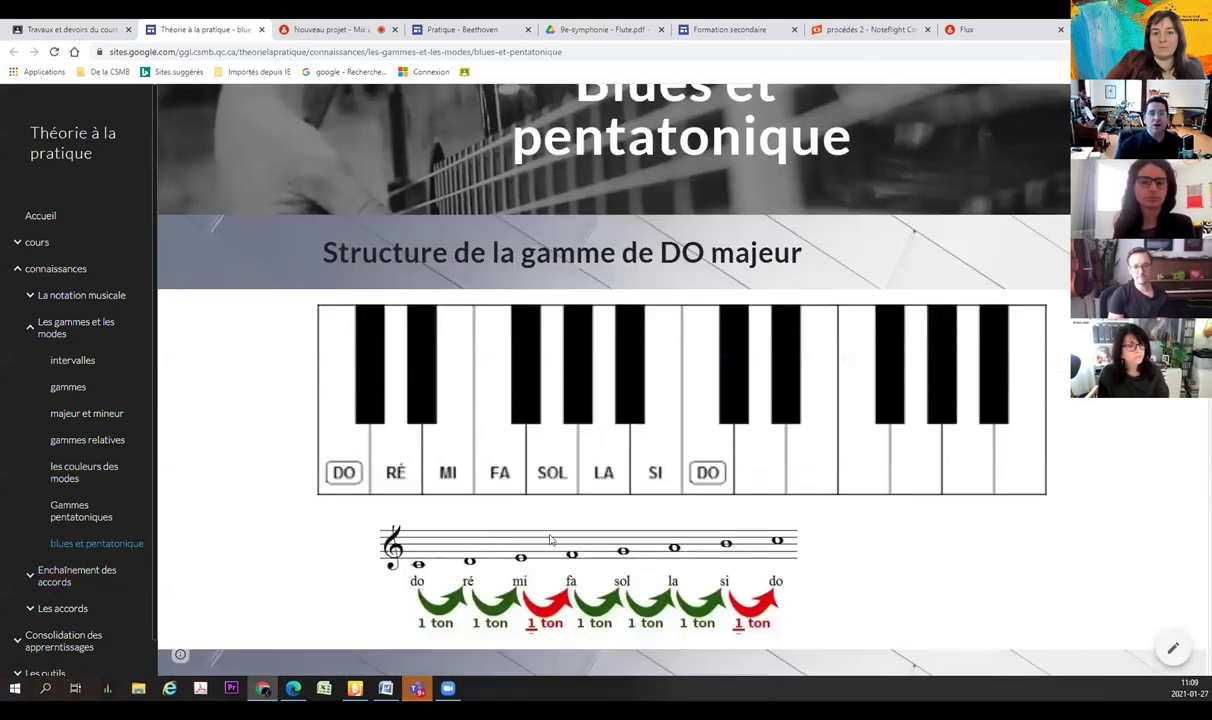
scroll(617, 476, "down", 5)
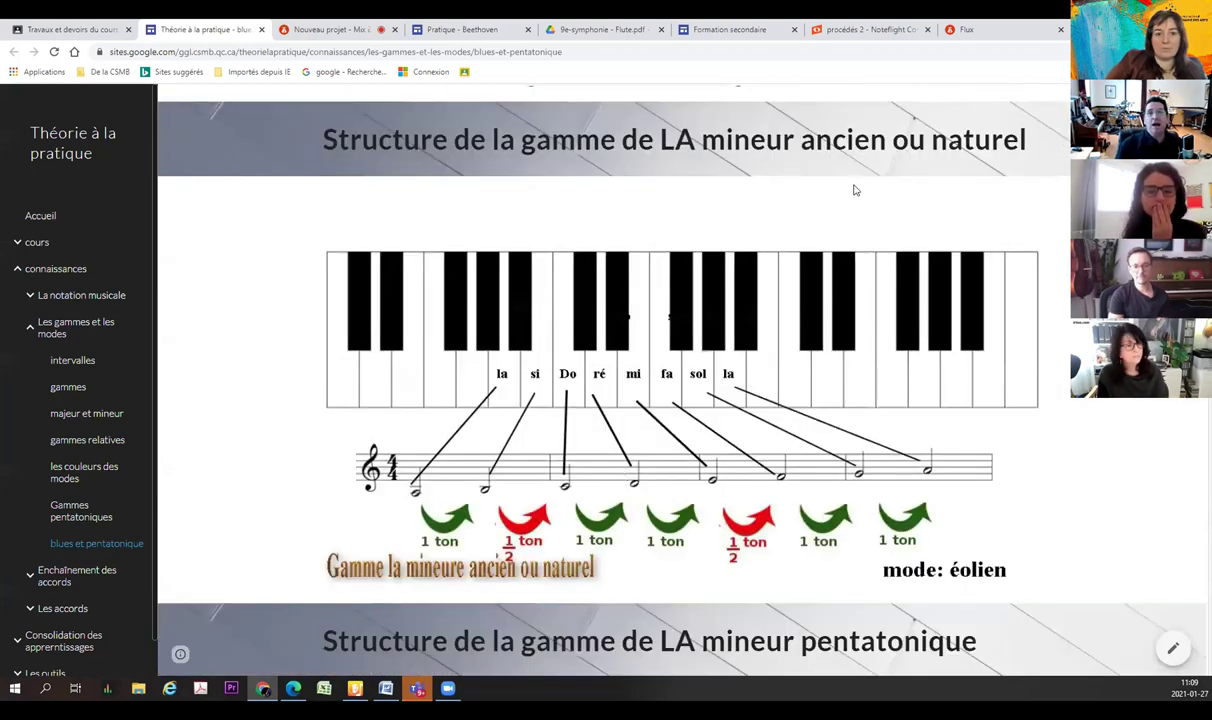
scroll(632, 414, "down", 6)
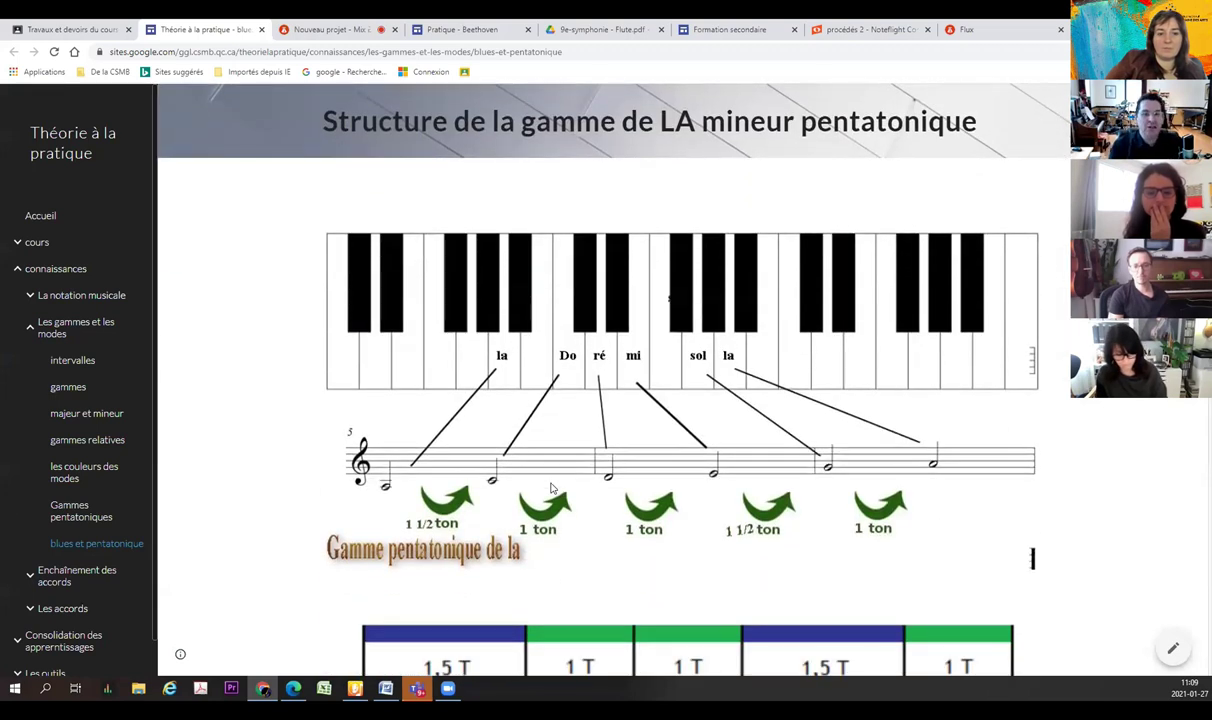
scroll(551, 488, "down", 6)
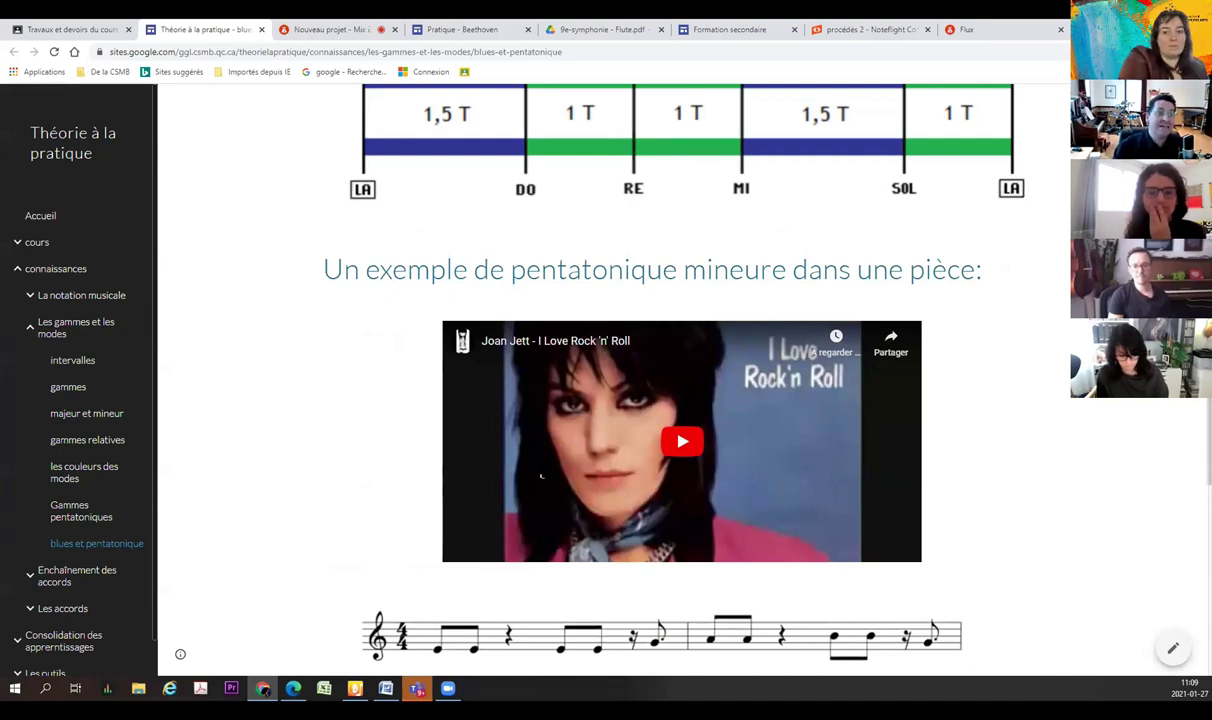
scroll(541, 476, "down", 1)
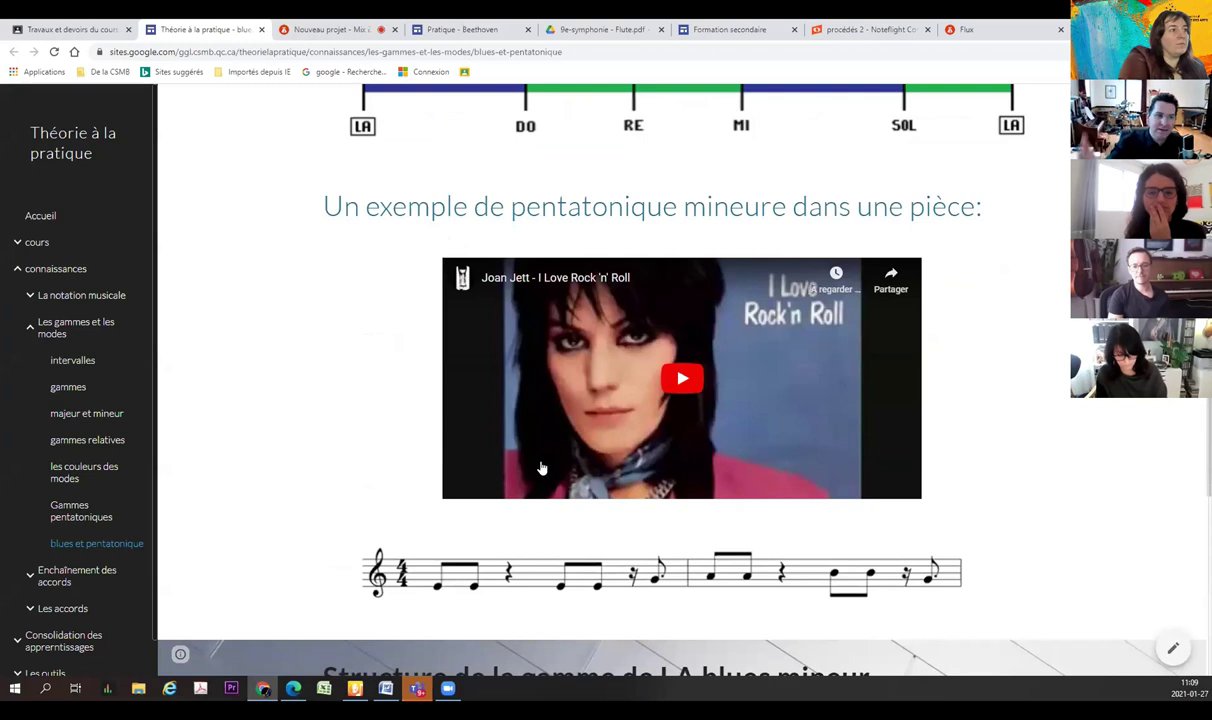
scroll(541, 468, "down", 5)
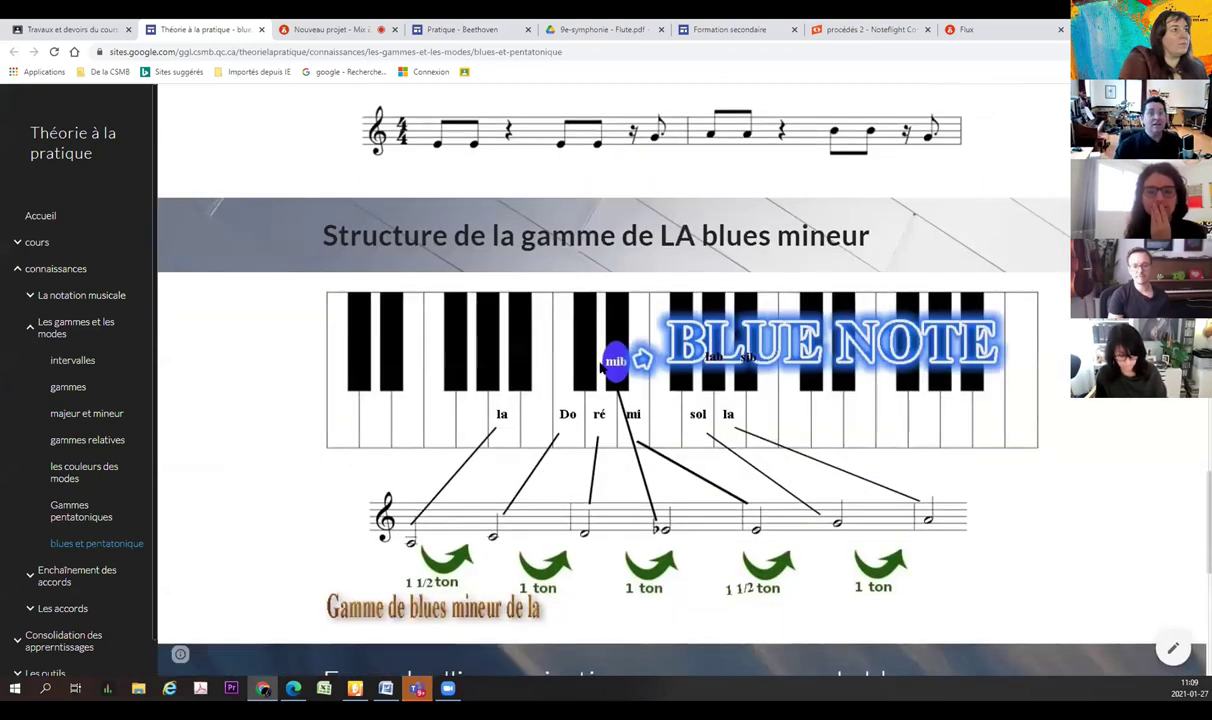
scroll(600, 367, "down", 4)
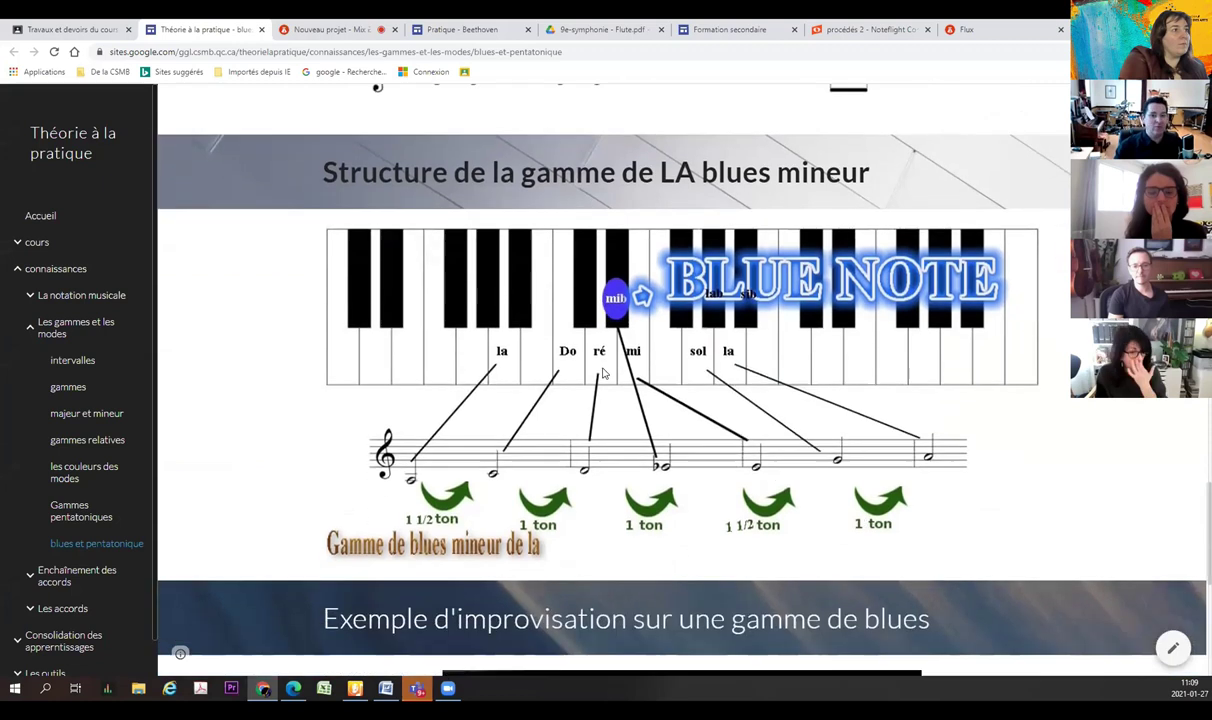
scroll(603, 369, "down", 1)
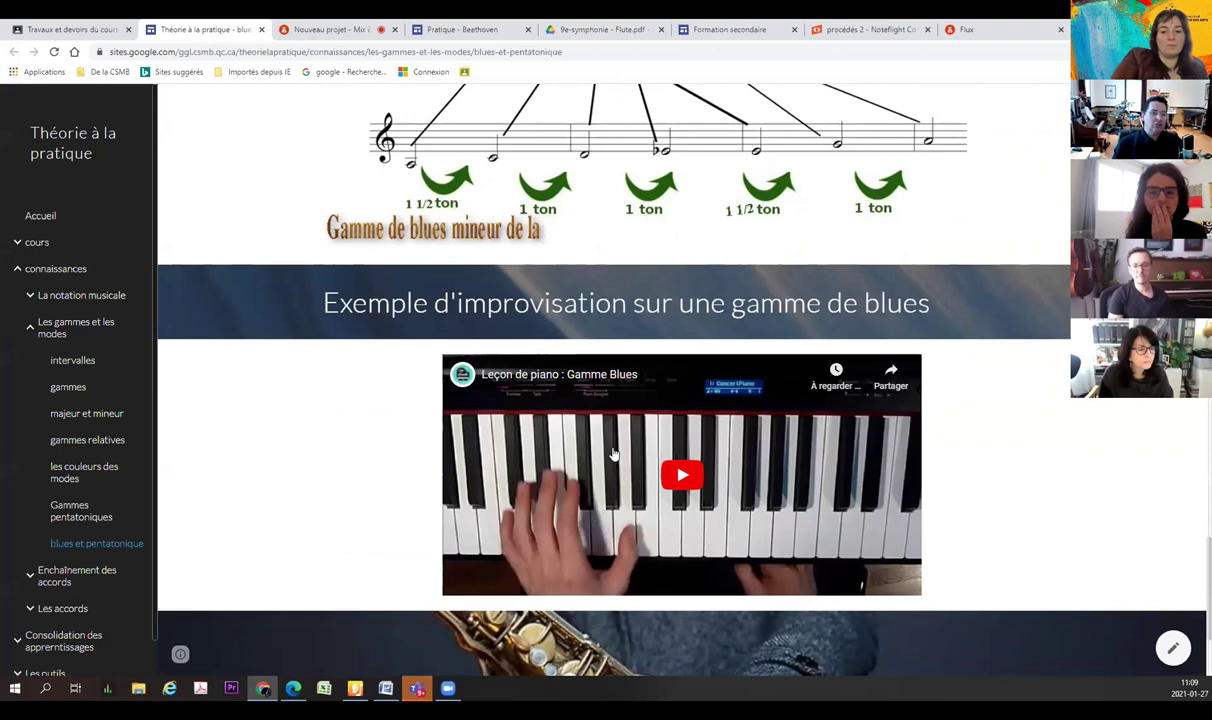
scroll(522, 290, "up", 5)
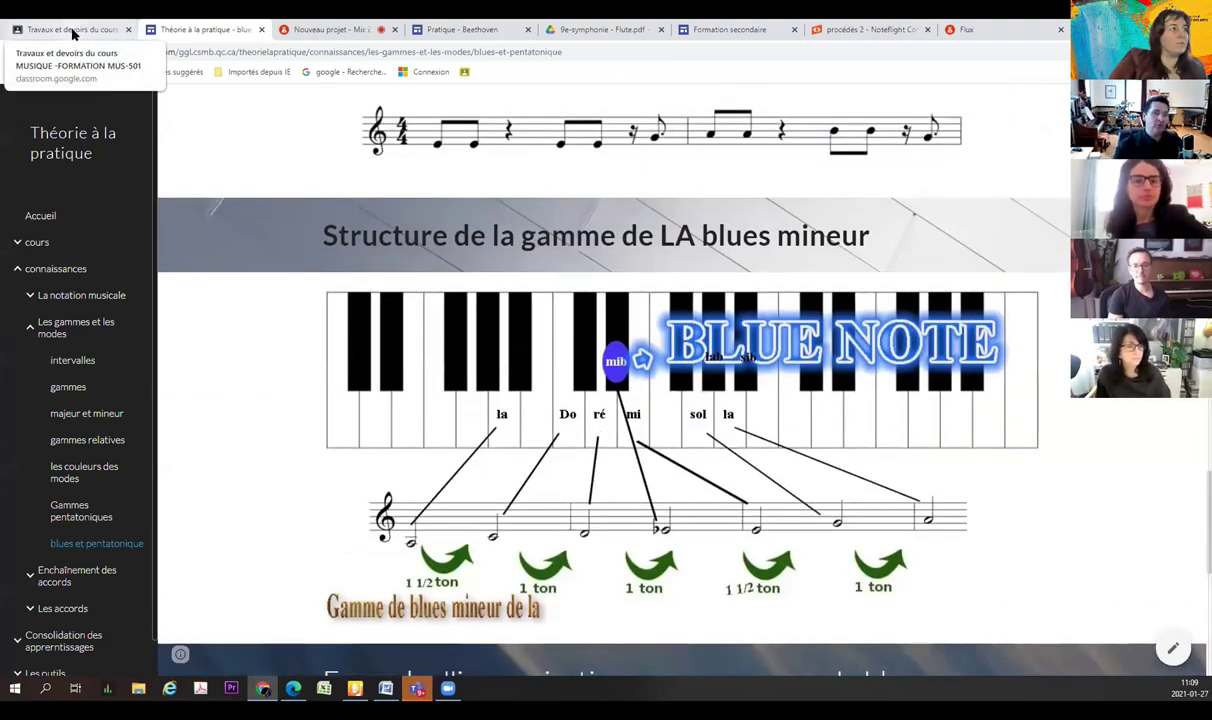
Return to the Freddie Freeloader assignment in Google Classroom and open its Pratique - réchauffement link
left_click(72, 30)
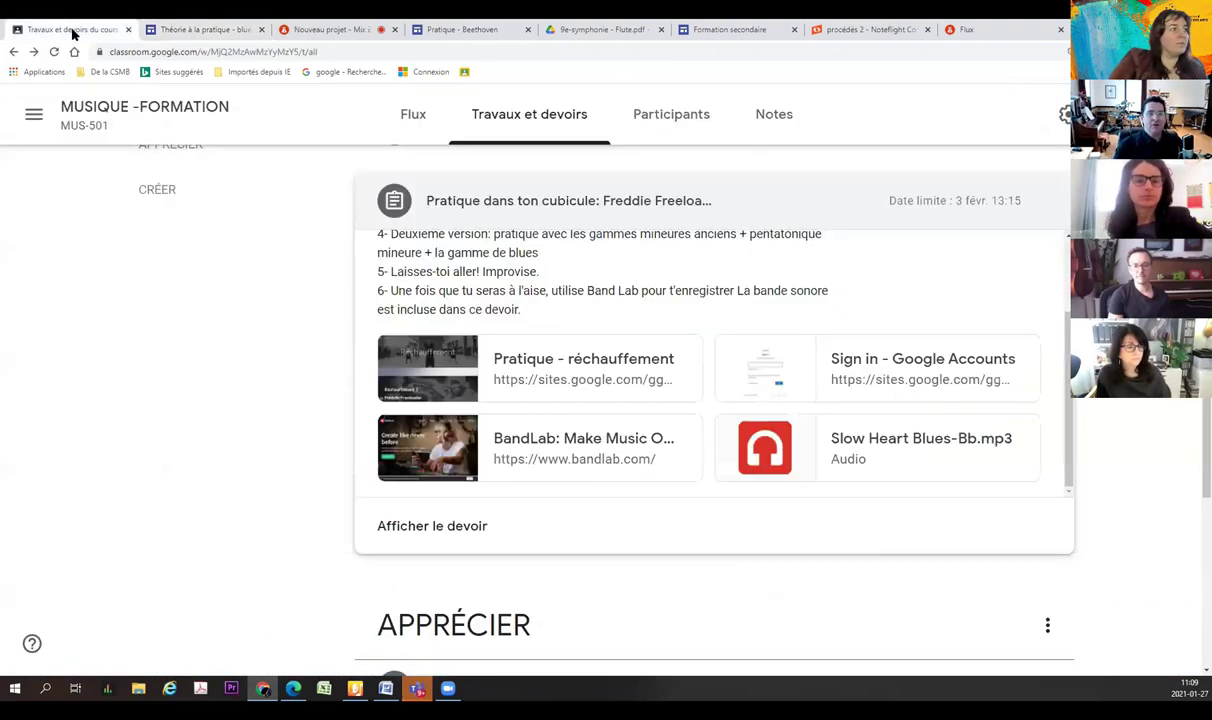
left_click(427, 385)
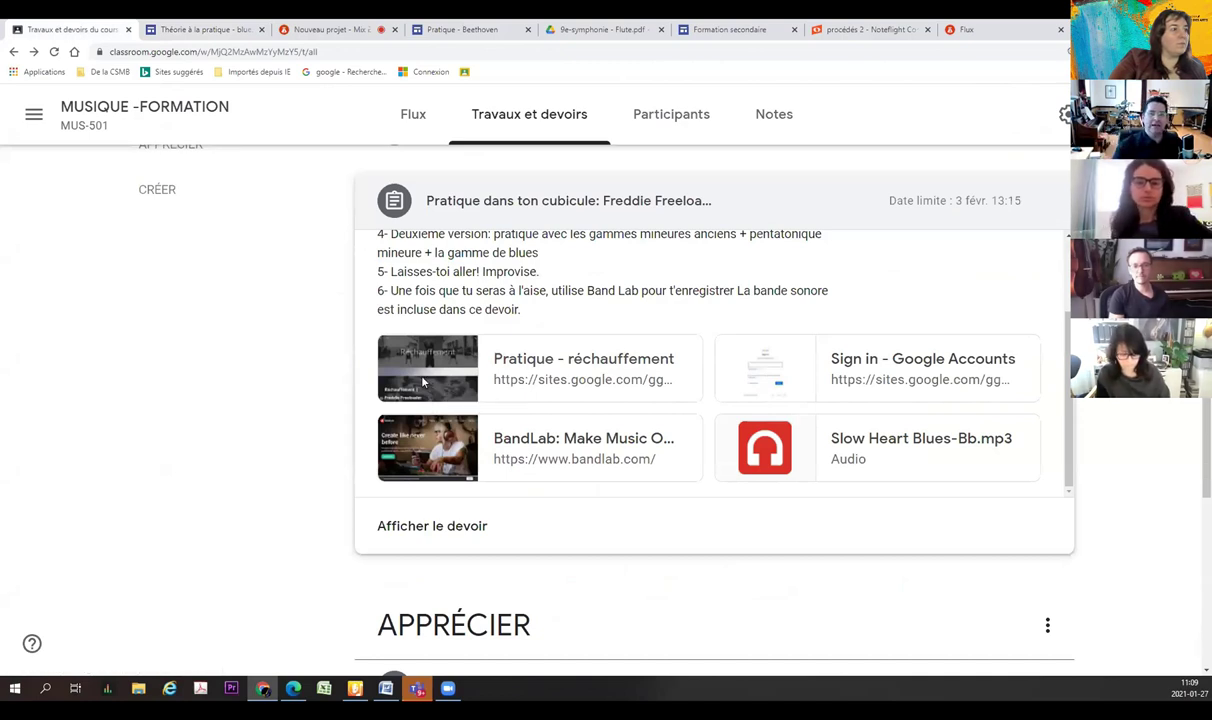
Review the réchauffement page's Freddie Freeloader and Slow Heart Blues audio tracks, exercise instructions and instrument parts
scroll(435, 381, "down", 4)
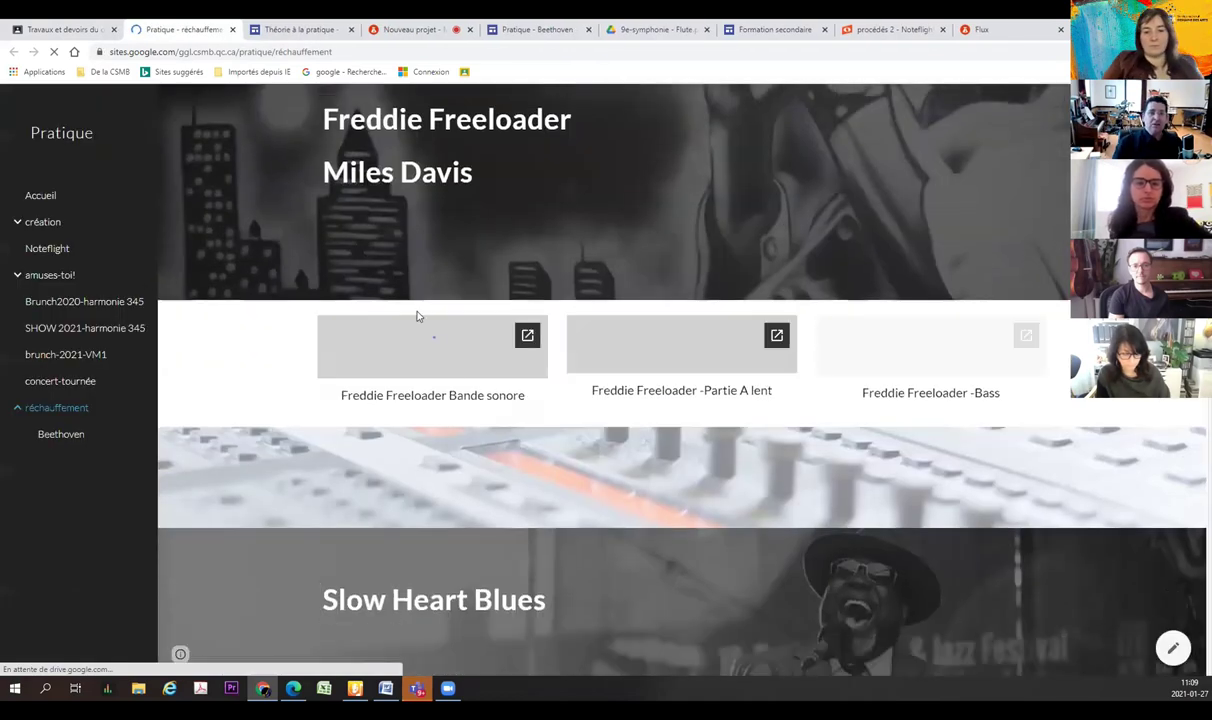
scroll(396, 152, "up", 1)
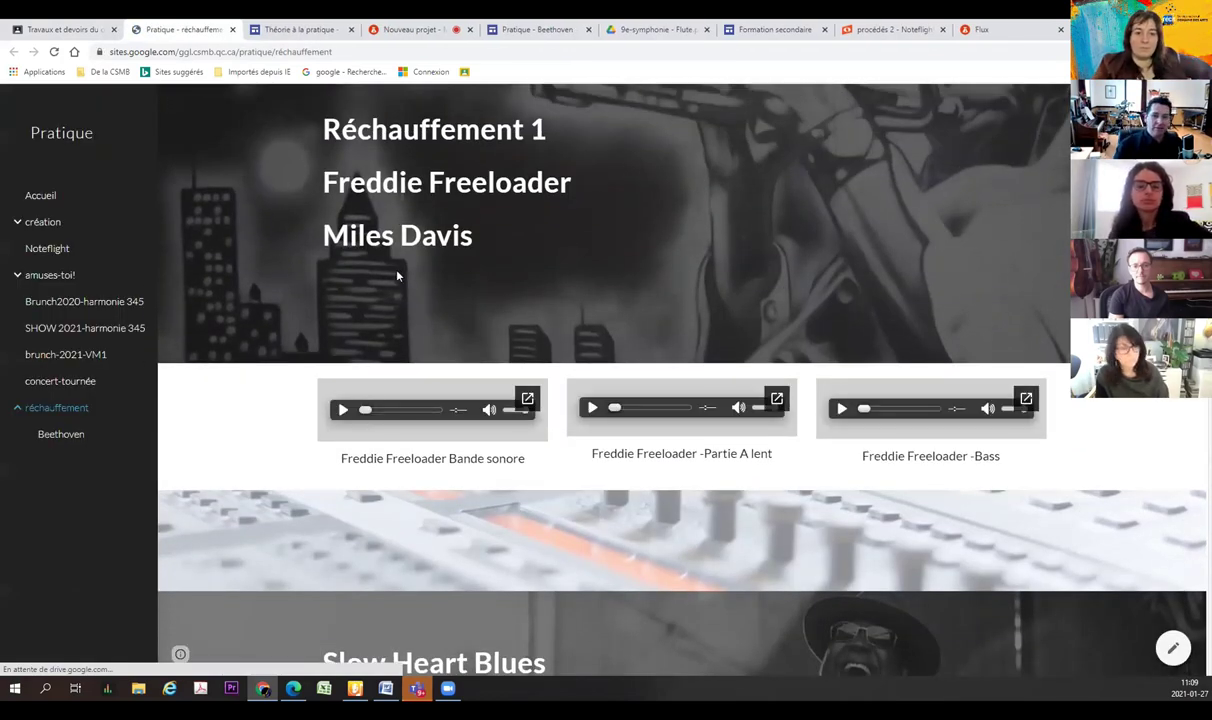
scroll(397, 280, "down", 2)
scroll(396, 305, "down", 4)
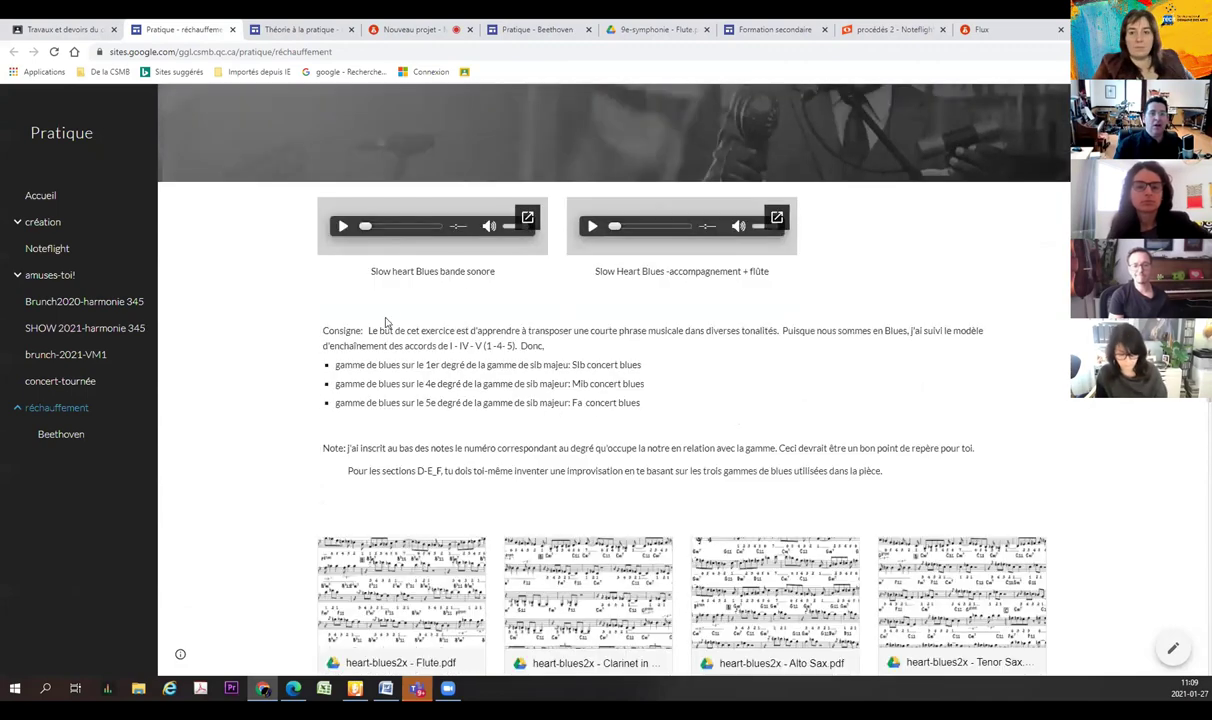
scroll(340, 280, "down", 2)
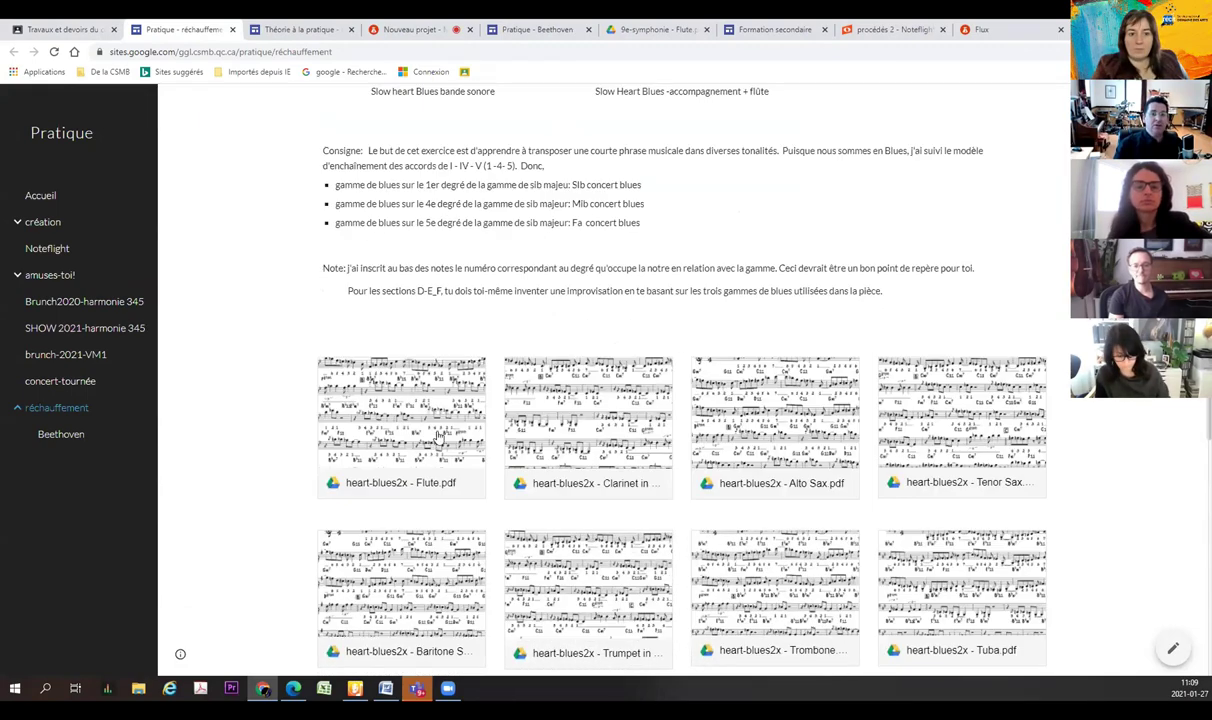
scroll(422, 440, "down", 4)
scroll(460, 343, "up", 2)
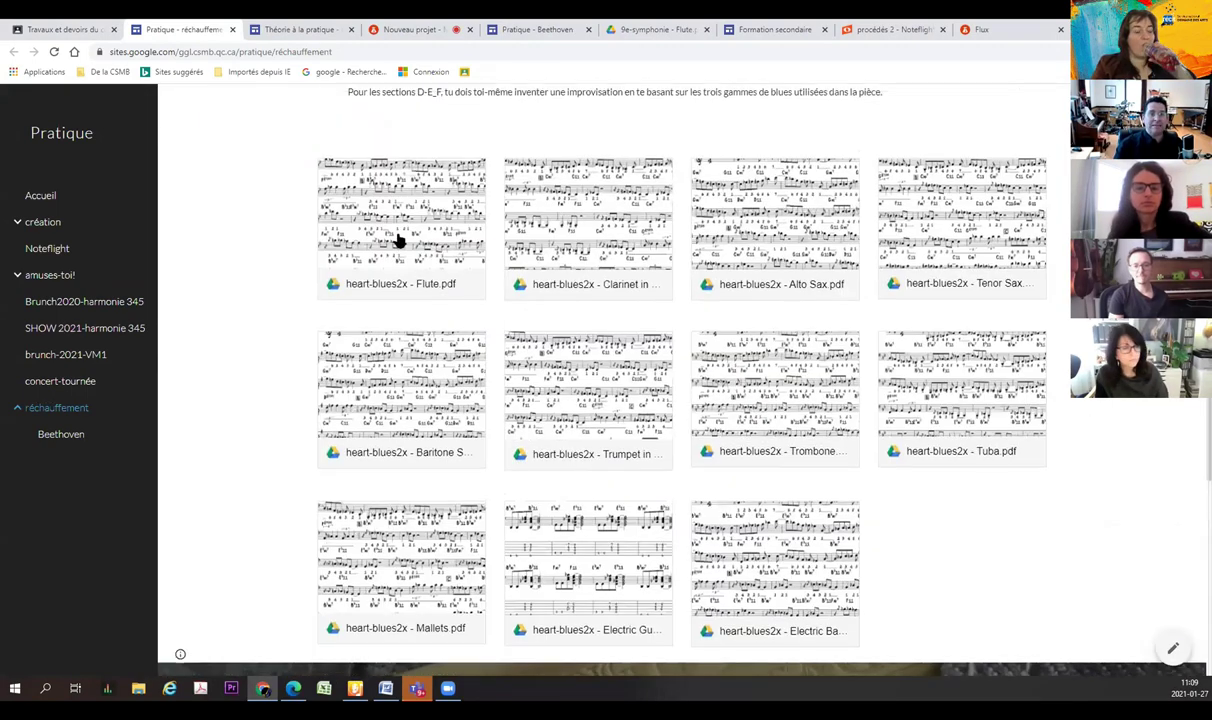
Open the heart-blues2x - Flute.pdf score and examine both pages, from the numbered scale-degree phrases to the improvisation sections D, E and F
left_click(385, 272)
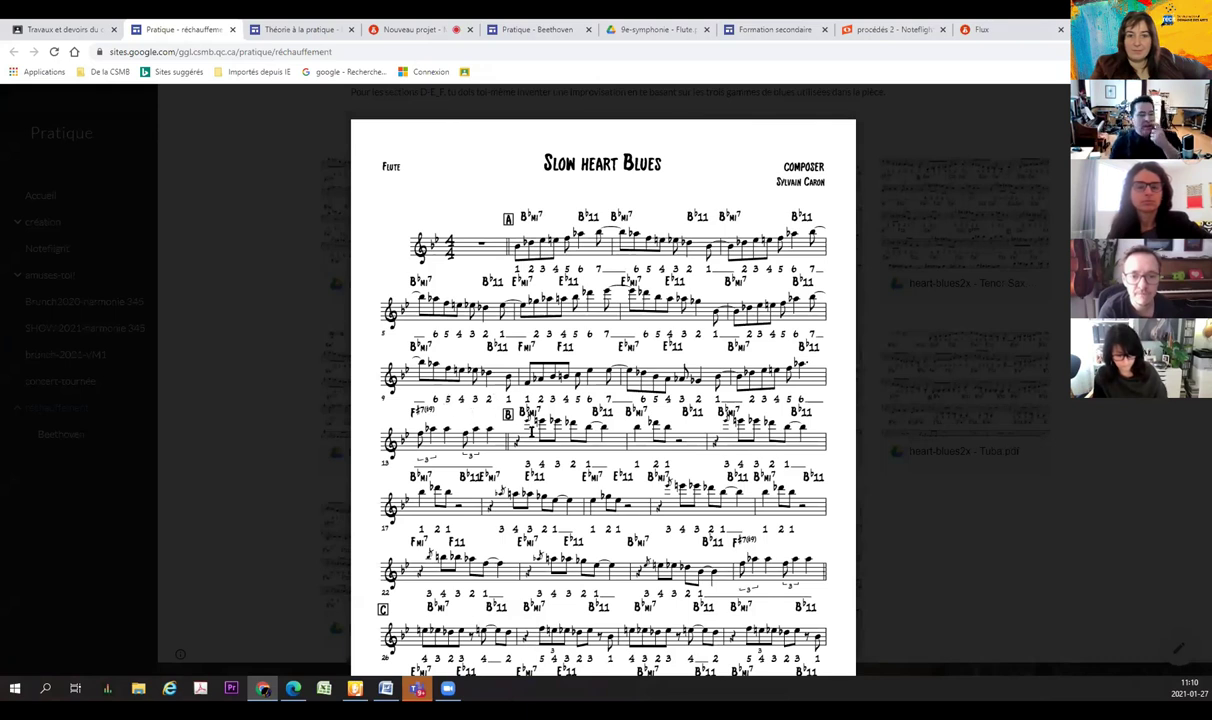
scroll(500, 401, "down", 1)
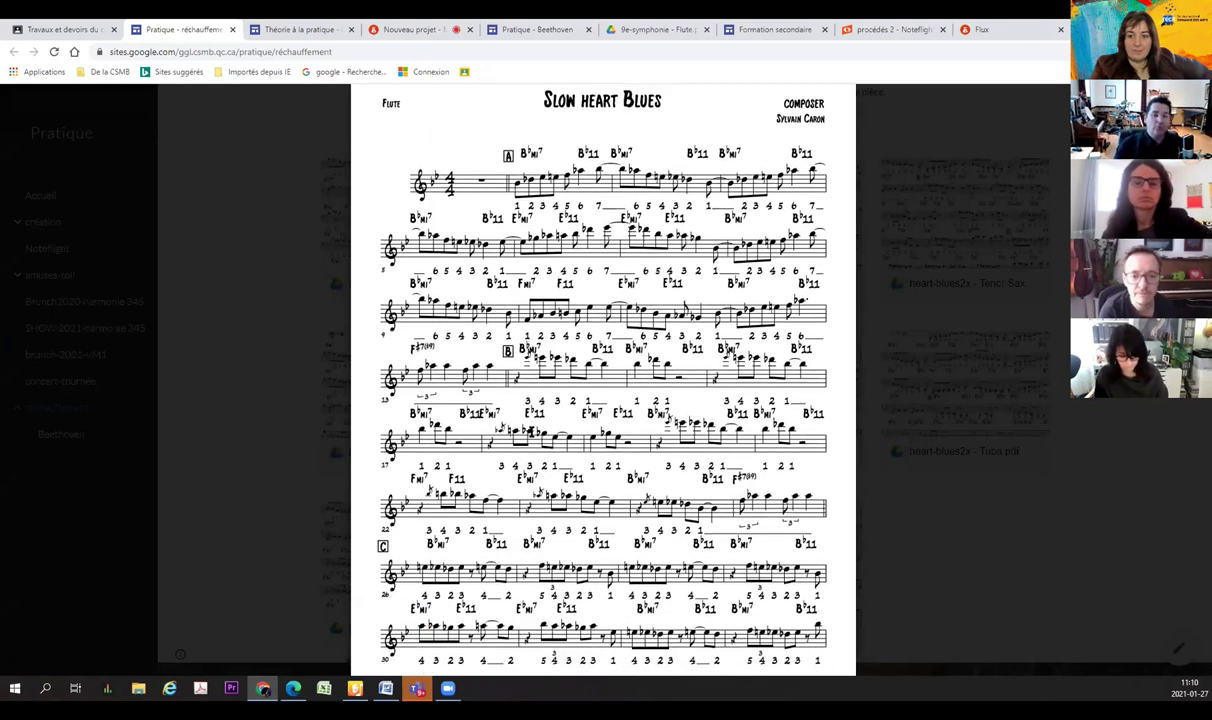
scroll(495, 412, "down", 3)
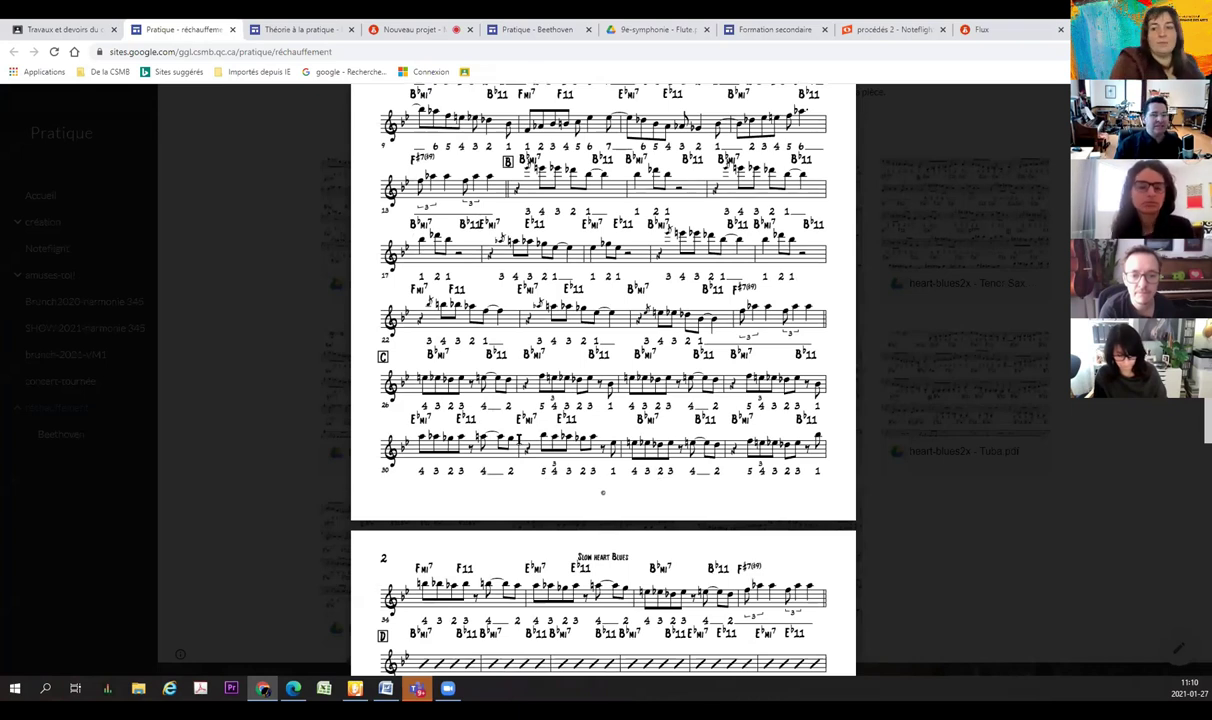
scroll(519, 440, "down", 4)
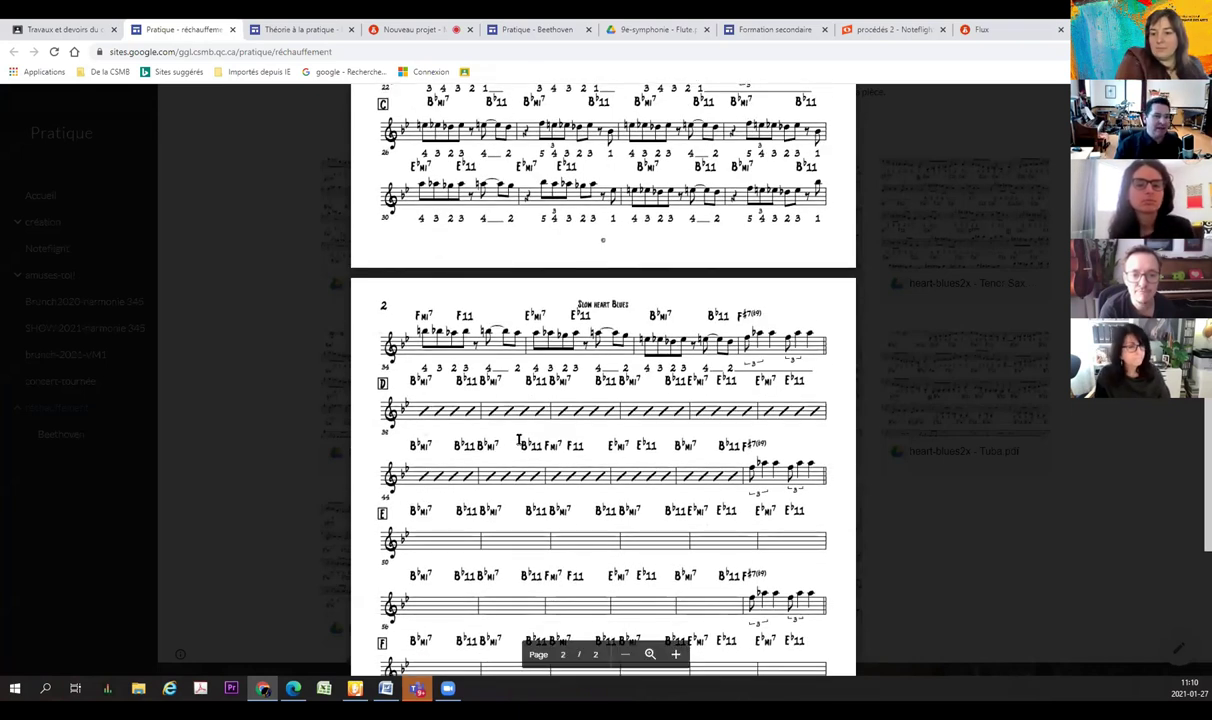
scroll(519, 440, "up", 5)
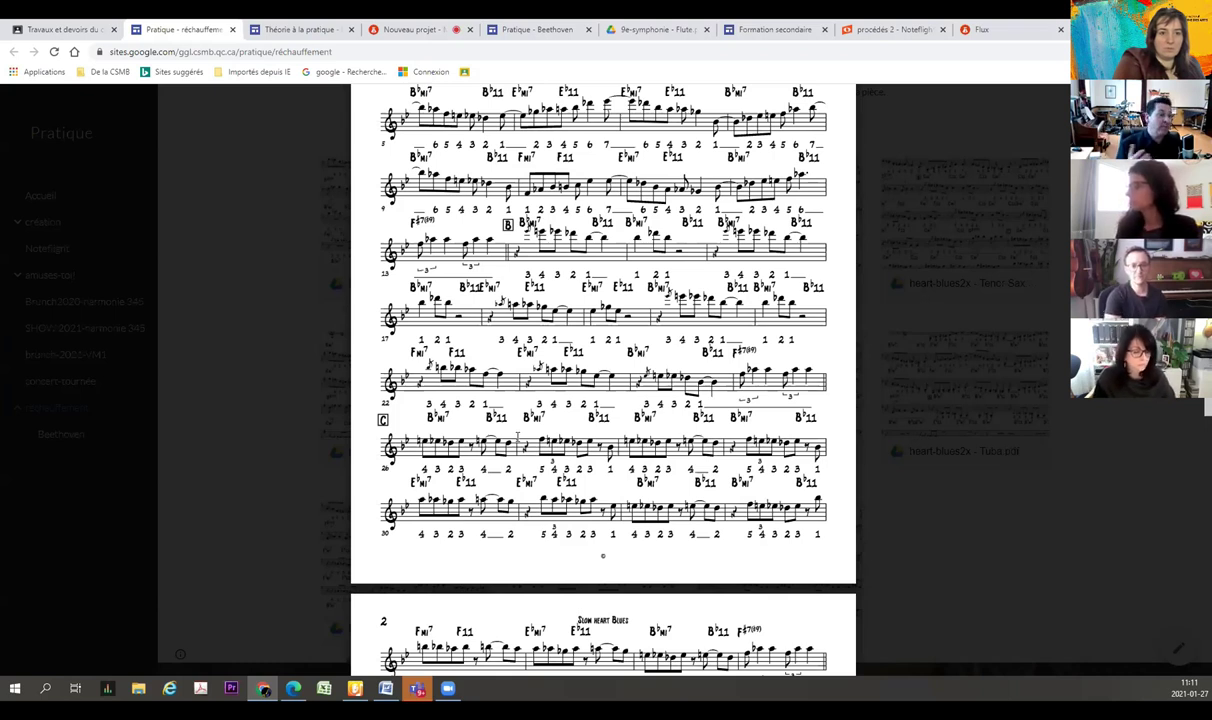
scroll(690, 193, "down", 6)
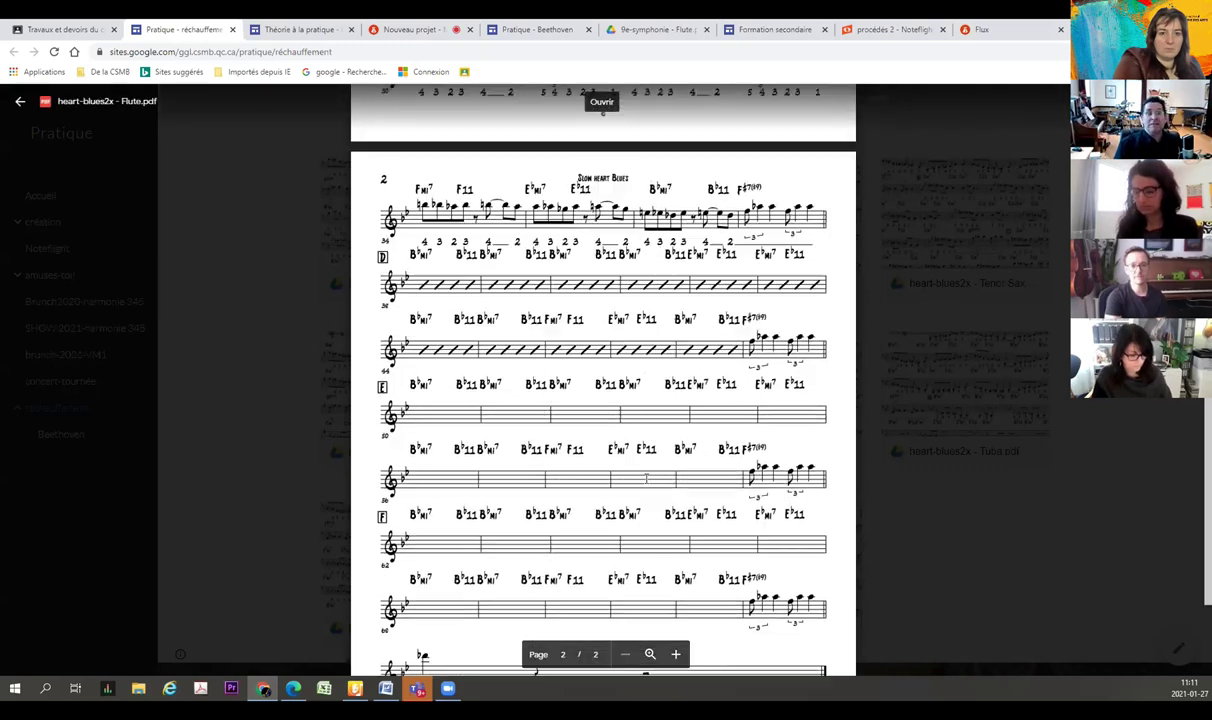
scroll(690, 193, "up", 10)
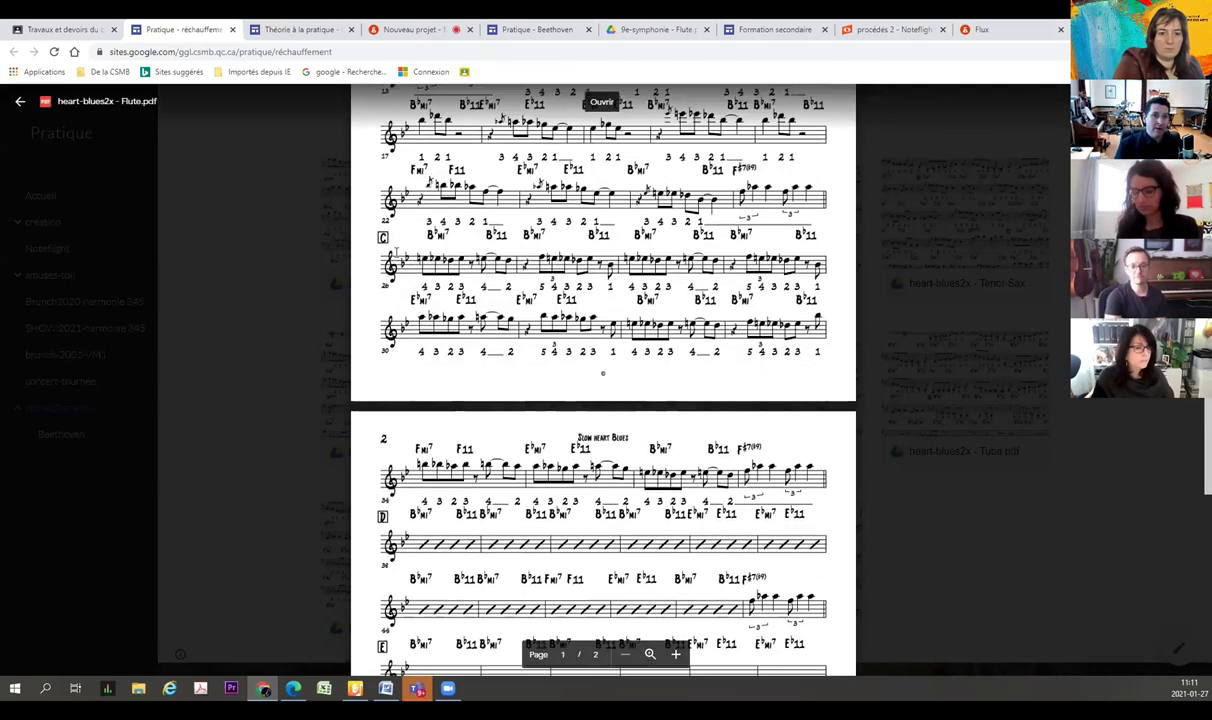
Revisit the Freddie Freeloader assignment's attachments in Google Classroom, and switch to the Nouveau projet mix in BandLab
left_click(68, 24)
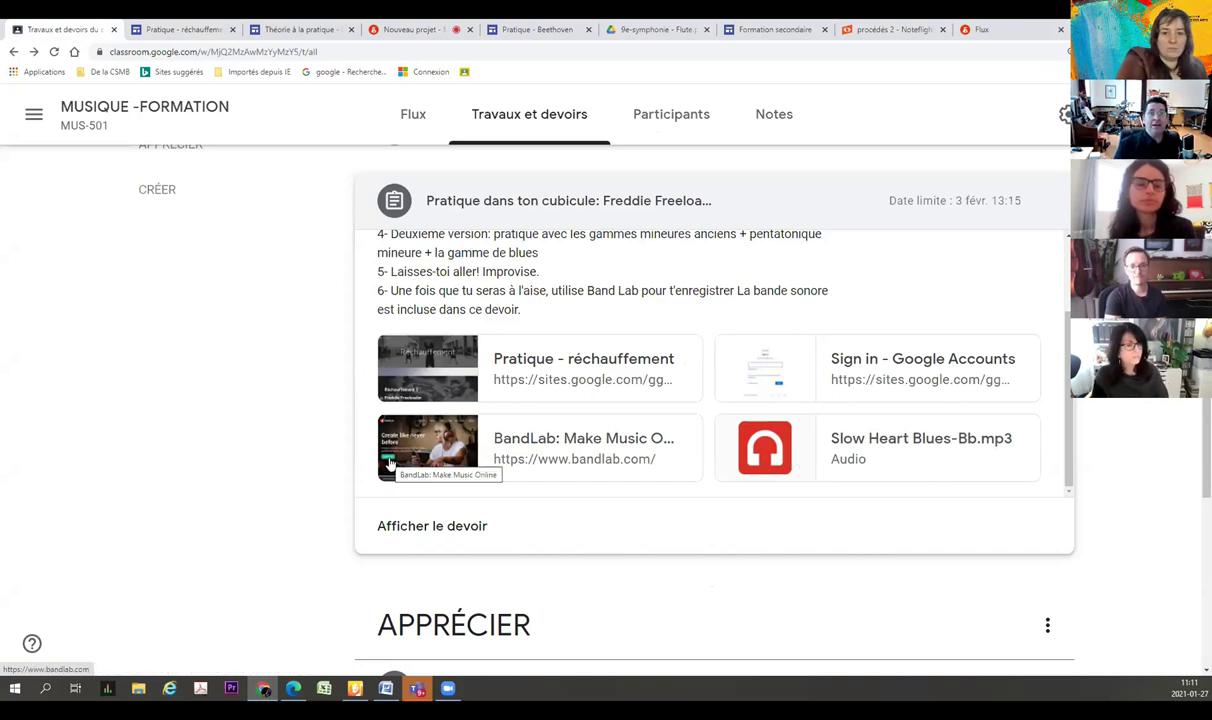
left_click(395, 29)
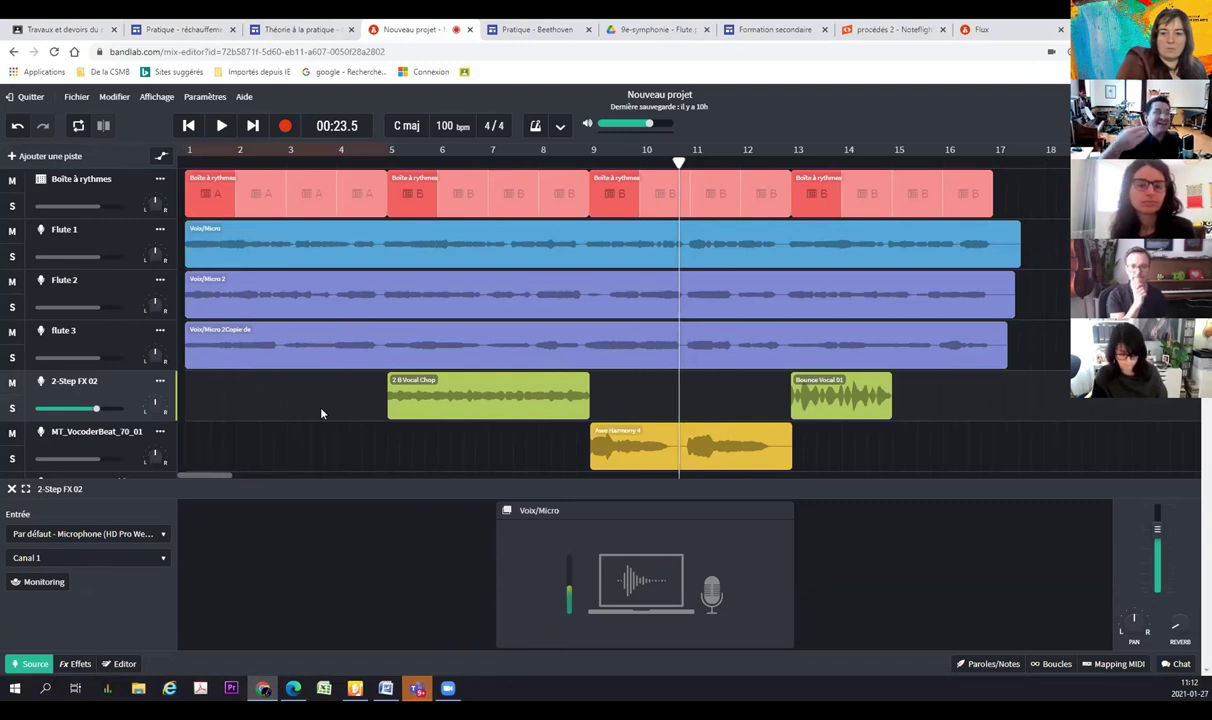
Return to the réchauffement page, close the flute score and view the Slow Heart Blues version mineur/pentatonique/blue note resources
left_click(180, 29)
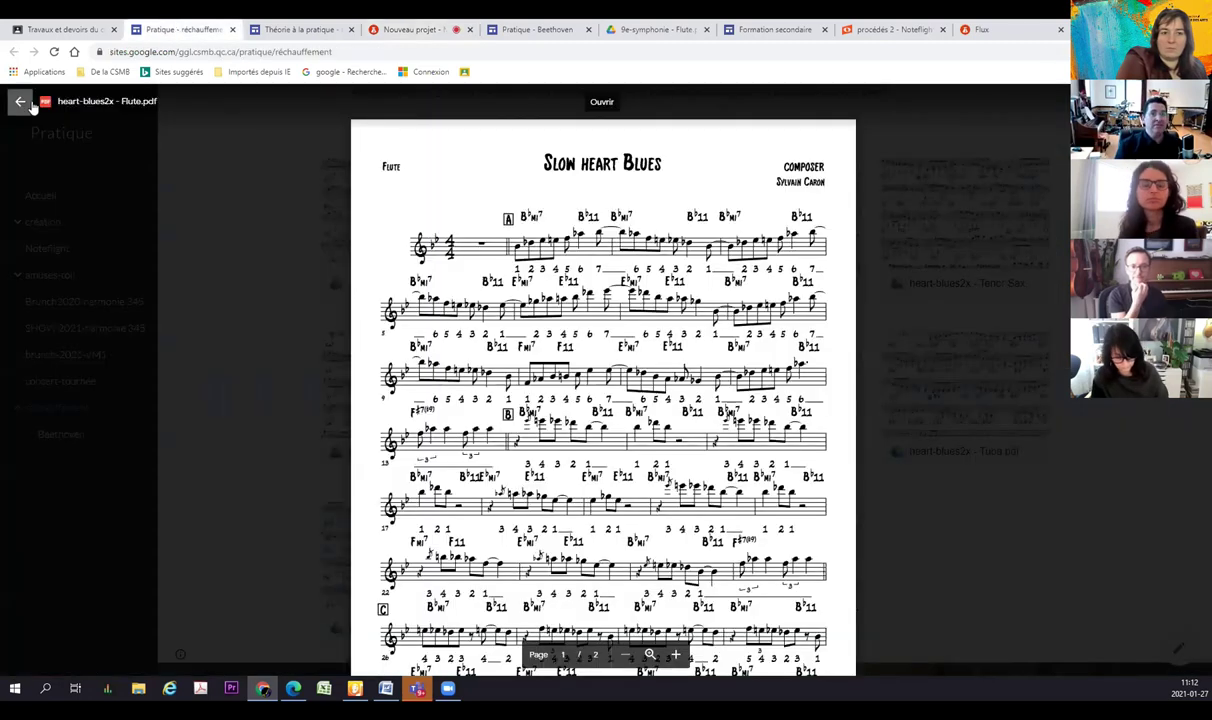
left_click(20, 101)
scroll(507, 455, "down", 6)
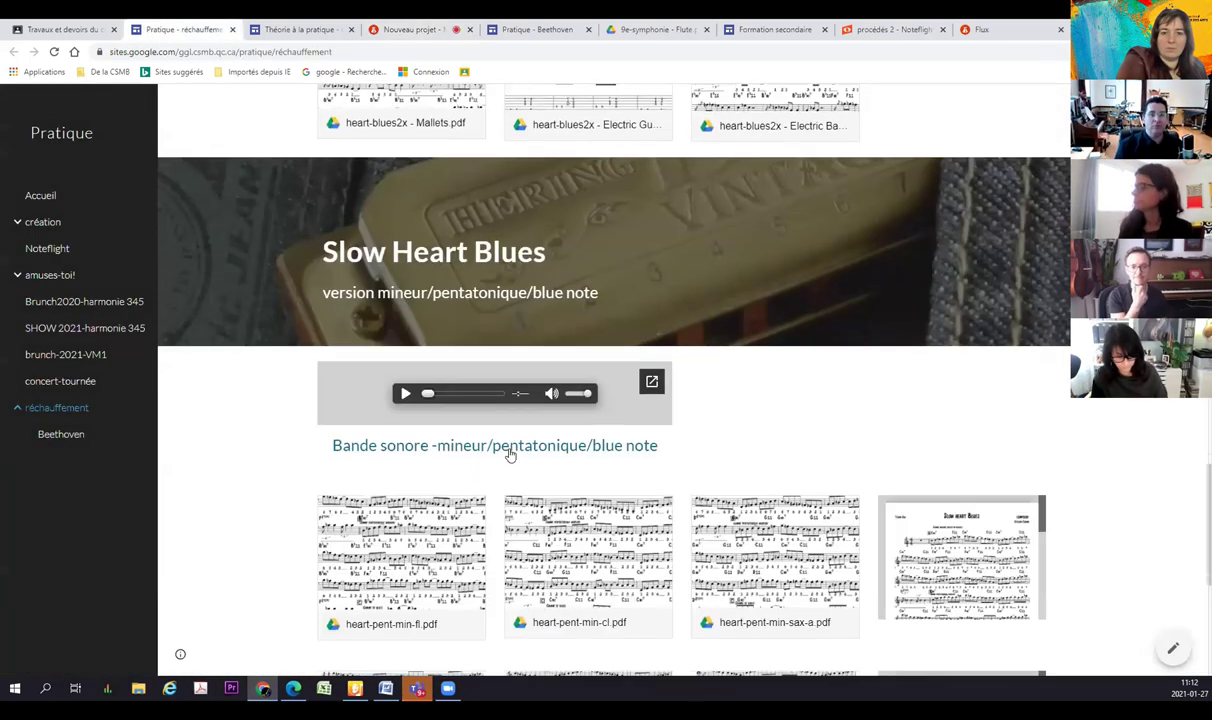
scroll(485, 462, "down", 2)
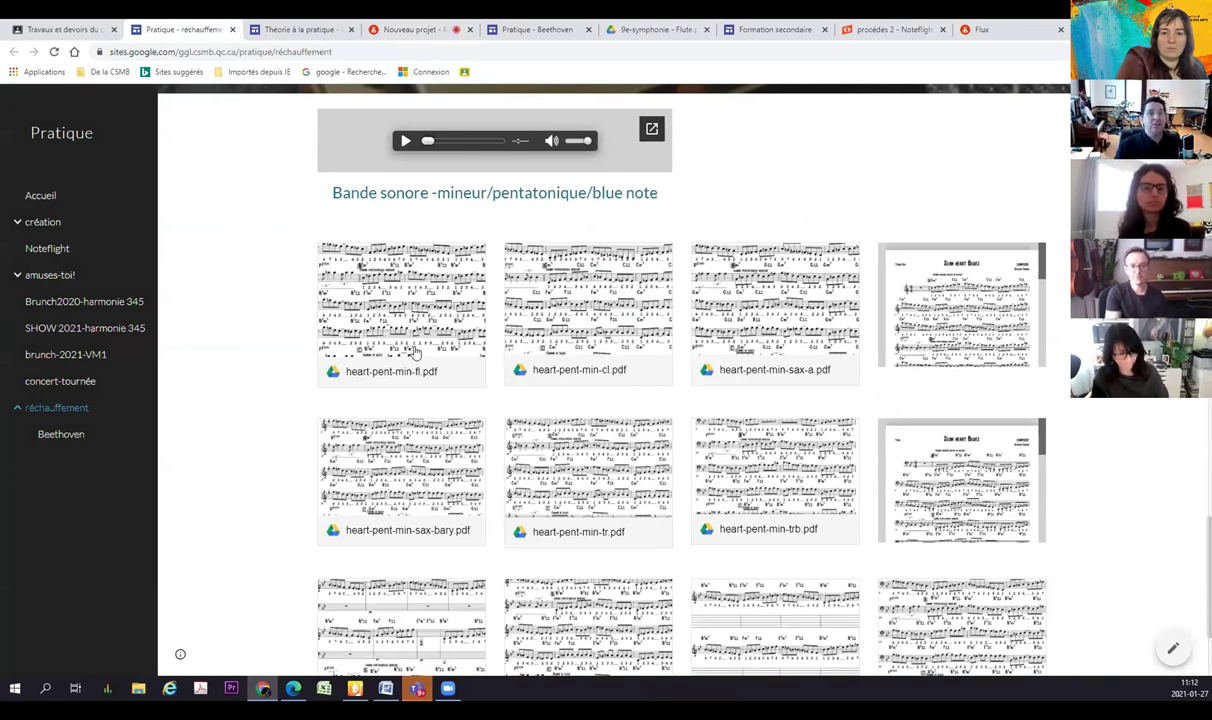
Open heart-pent-min-fl.pdf and examine its natural minor, minor pentatonic, blues scale and blue note sections
left_click(395, 325)
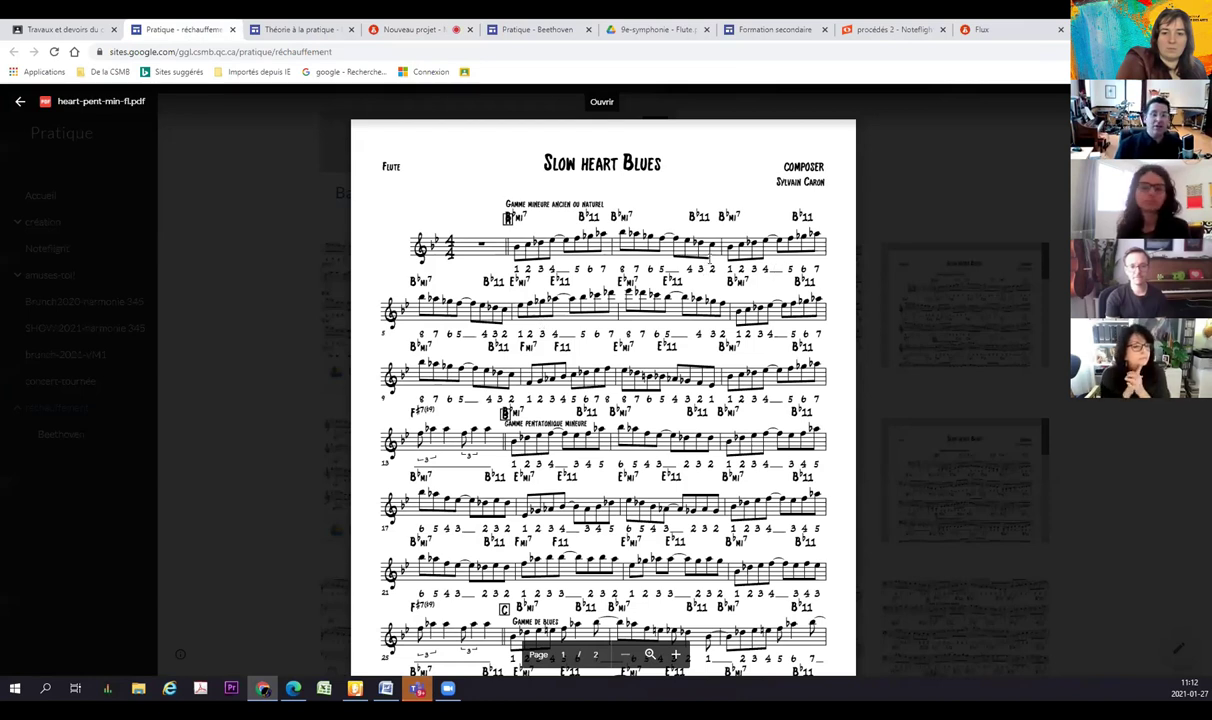
scroll(617, 267, "down", 1)
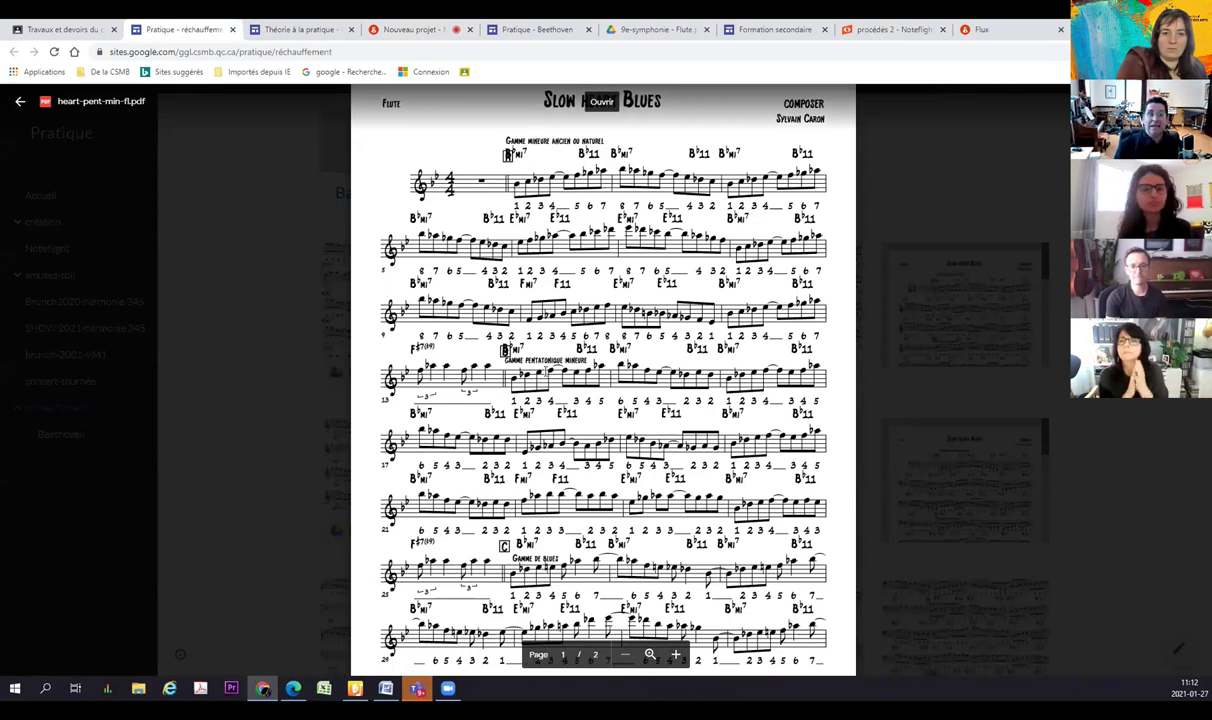
scroll(518, 340, "down", 1)
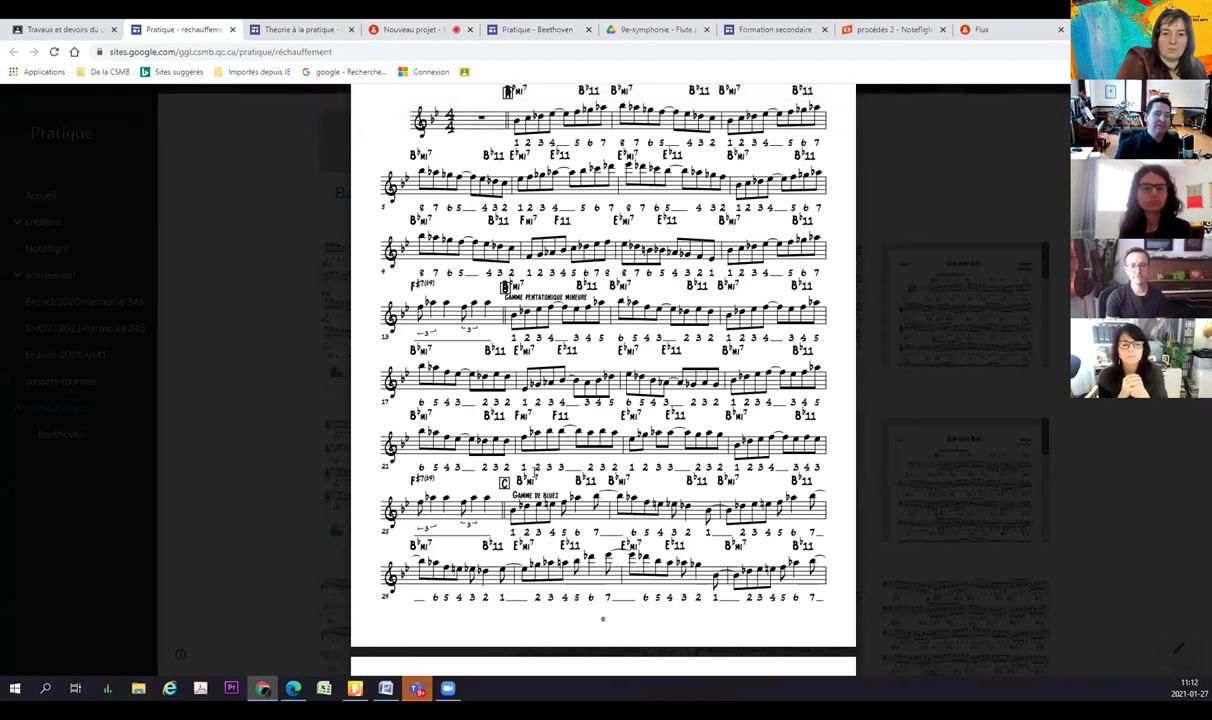
scroll(508, 449, "down", 5)
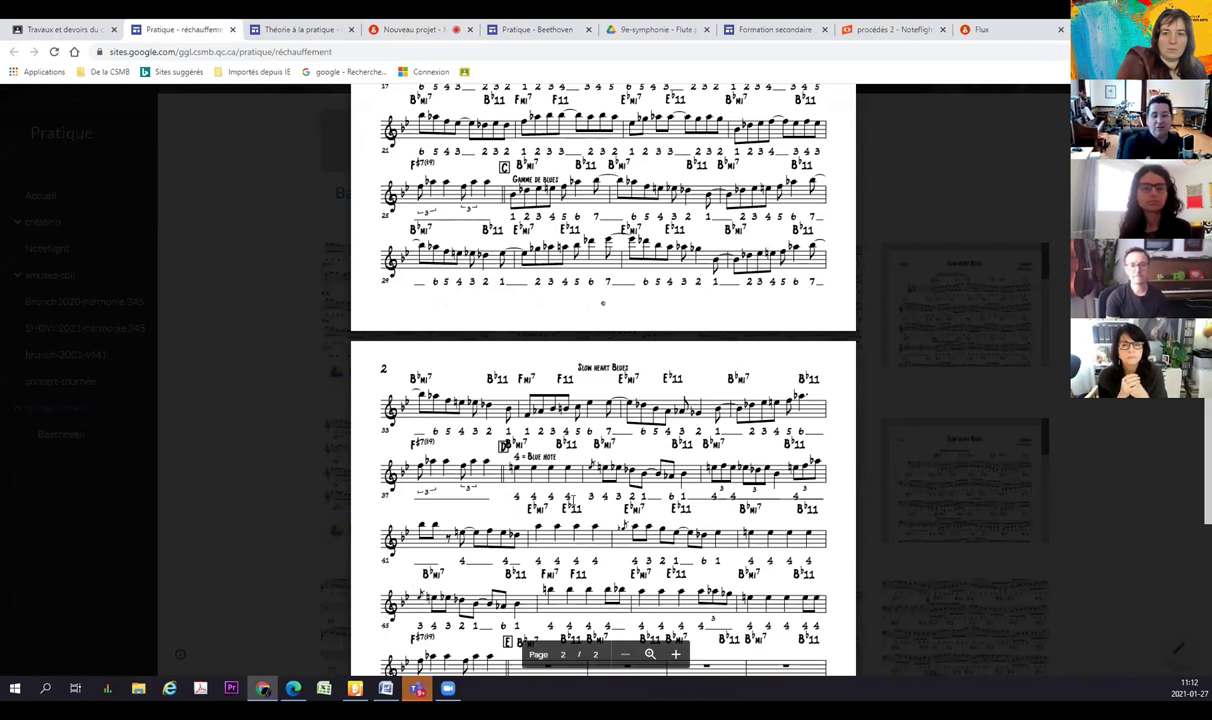